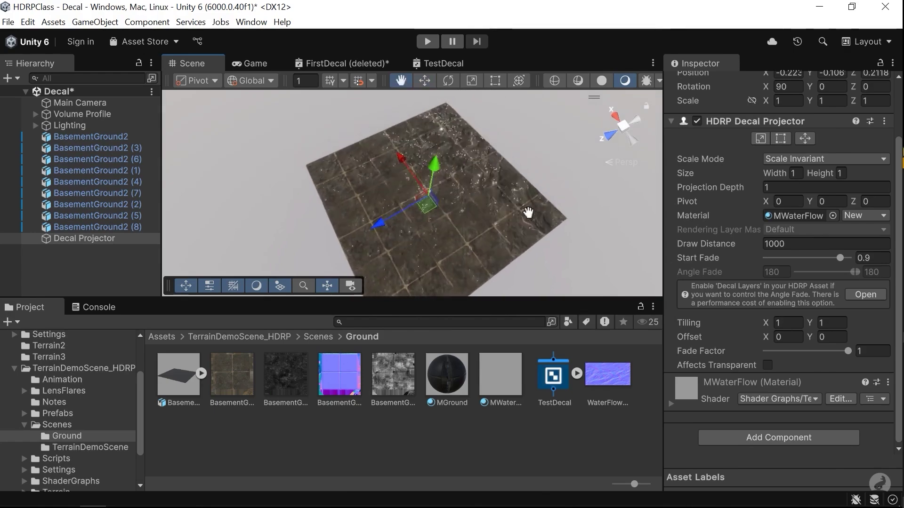
{"action": "left_click", "coordinate": [427, 64]}
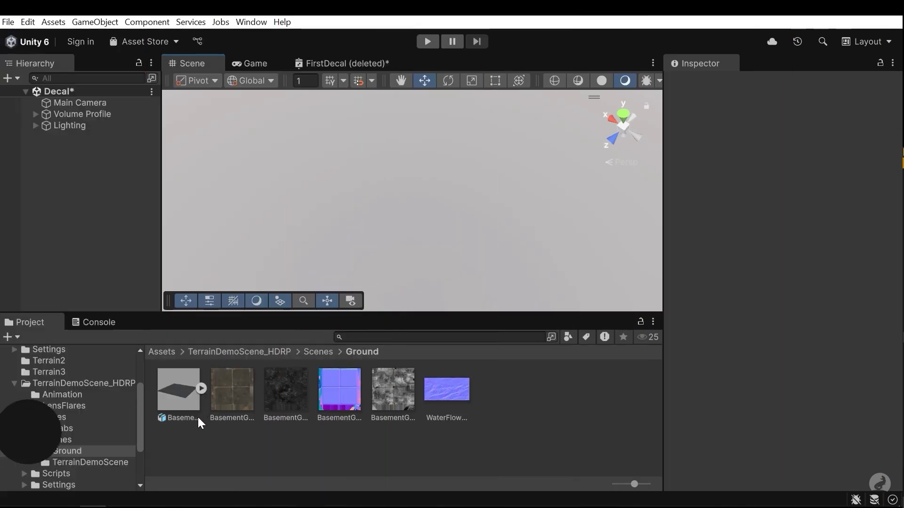
- Place the BasementGround2 model in the scene and set its position to X 0, Y 0, Z 0
{"action": "left_click", "coordinate": [185, 419]}
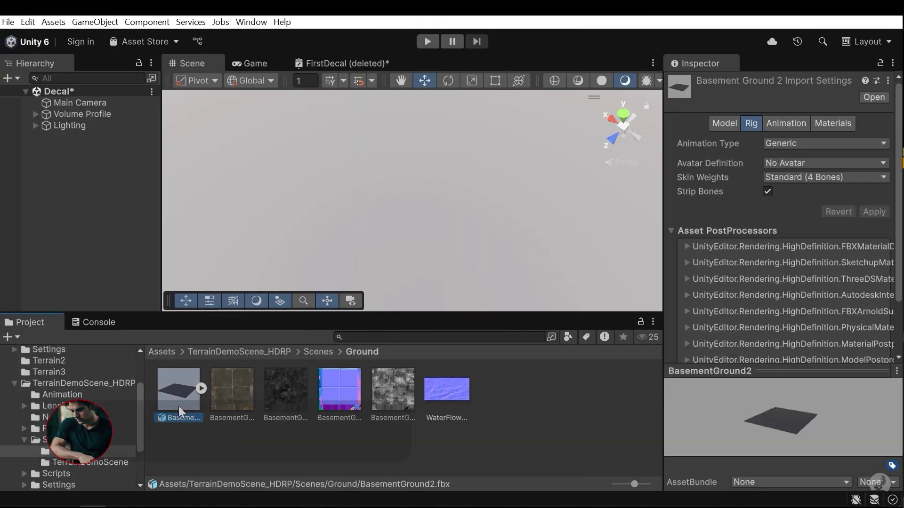
{"action": "left_click_drag", "start_coordinate": [185, 419], "coordinate": [375, 212]}
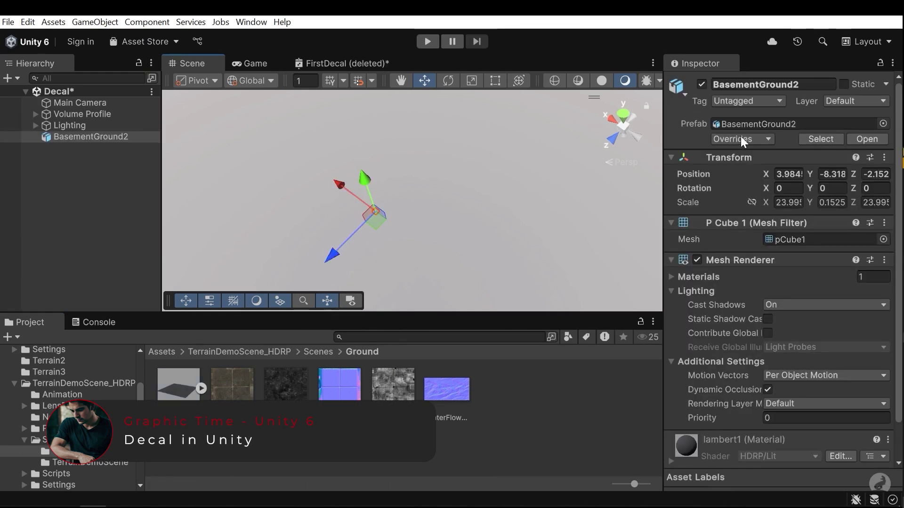
{"action": "left_click", "coordinate": [796, 173]}
{"action": "type", "text": "0"}
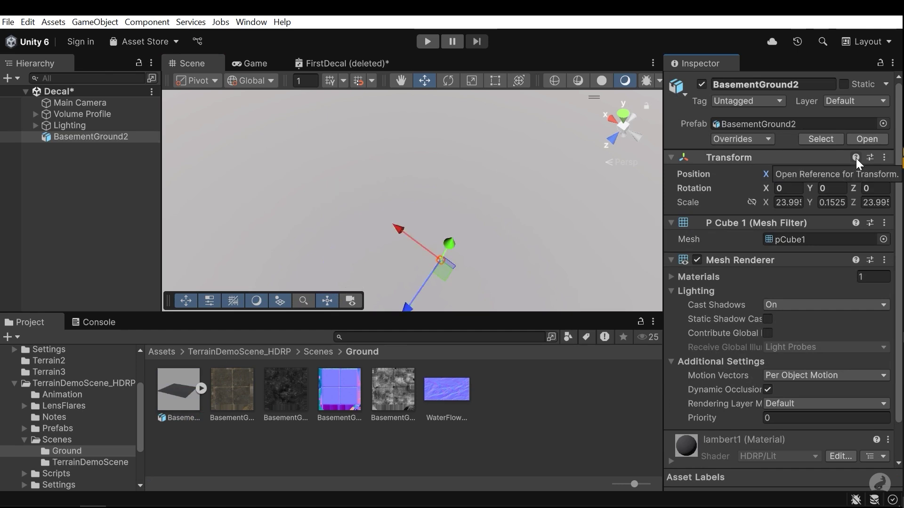
{"action": "key", "text": "Tab"}
{"action": "type", "text": "0"}
{"action": "key", "text": "Tab"}
{"action": "type", "text": "0"}
{"action": "type", "text": "f"}
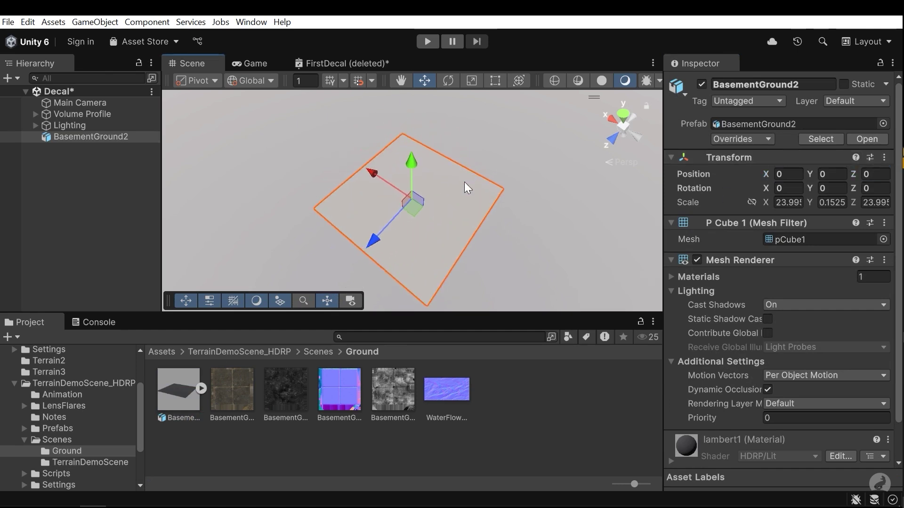
{"action": "left_click", "coordinate": [480, 258]}
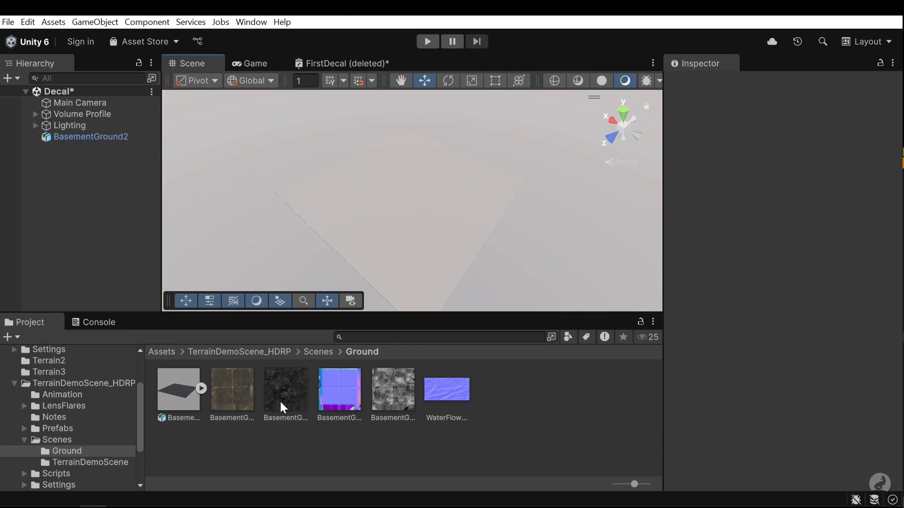
- Create a new material named MGround in the Ground folder
{"action": "right_click", "coordinate": [550, 384]}
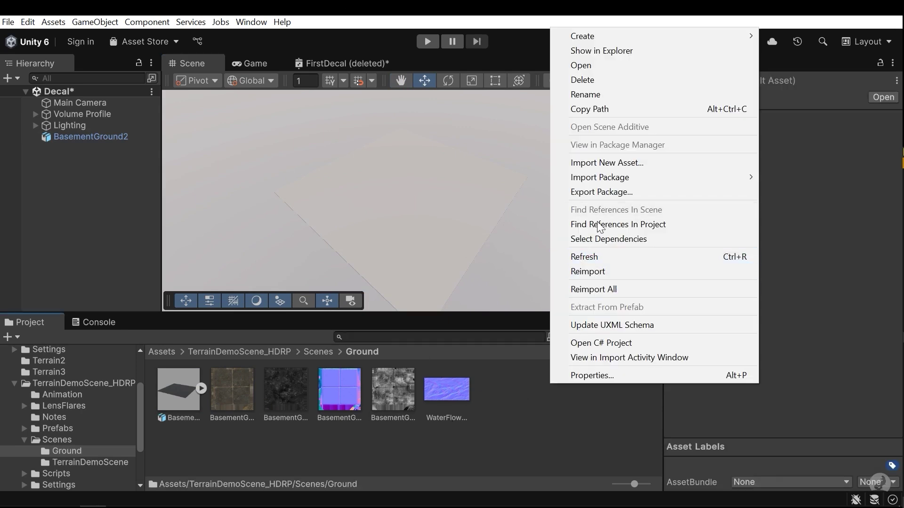
{"action": "mouse_move", "coordinate": [625, 37]}
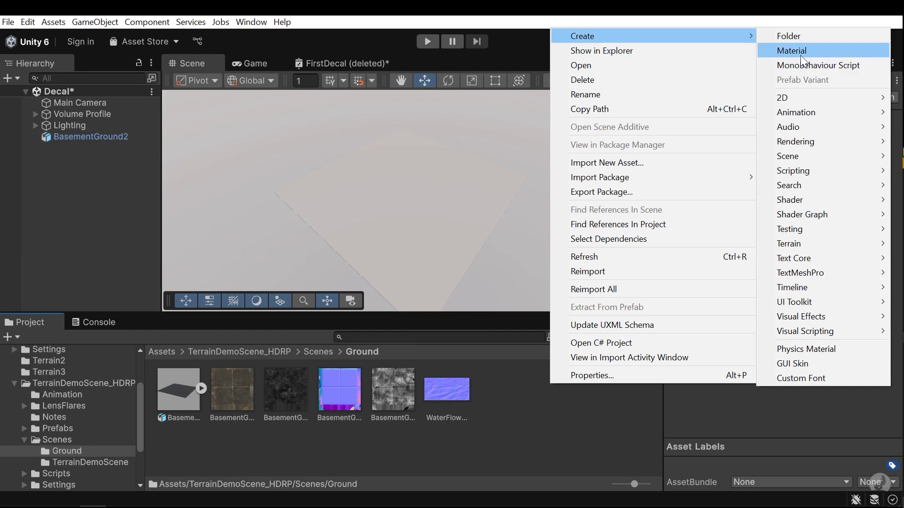
{"action": "left_click", "coordinate": [838, 48]}
{"action": "type", "text": "MGround"}
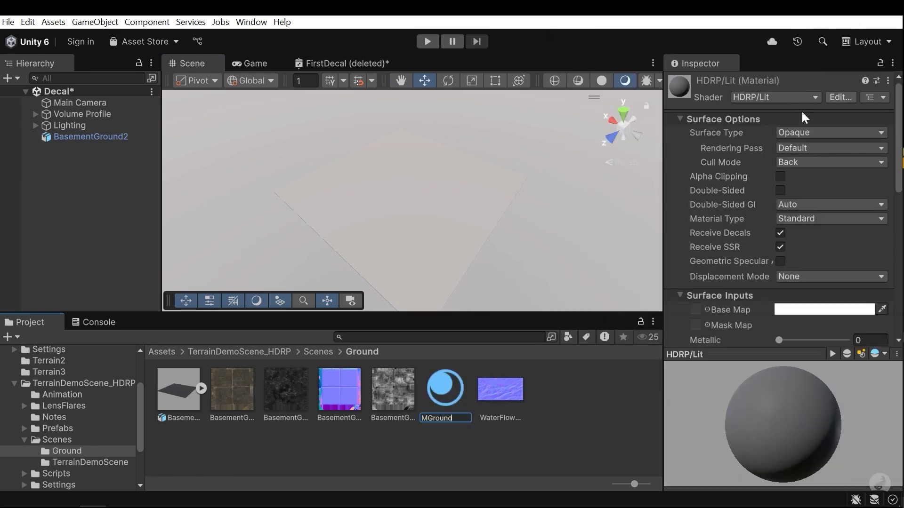
{"action": "key", "text": "Return"}
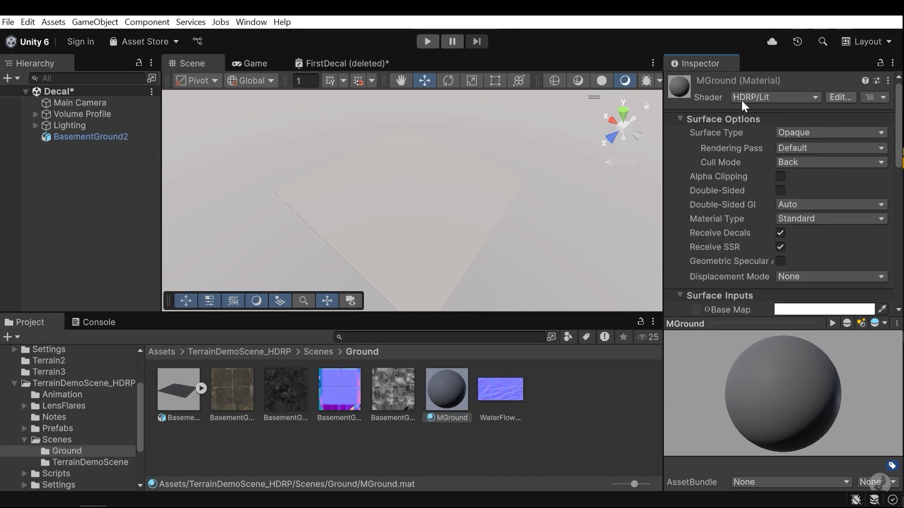
- Assign the brown ground texture as MGround's Base Map and the BasementGround2_lambert1_NormalGL texture as its Normal Map
{"action": "scroll", "coordinate": [804, 156], "scroll_direction": "down", "scroll_amount": 6}
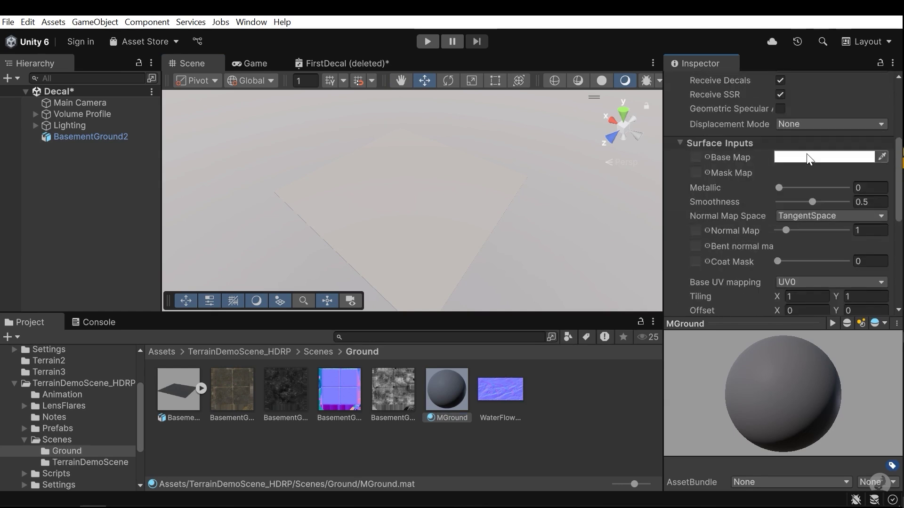
{"action": "left_click_drag", "start_coordinate": [323, 417], "coordinate": [697, 158]}
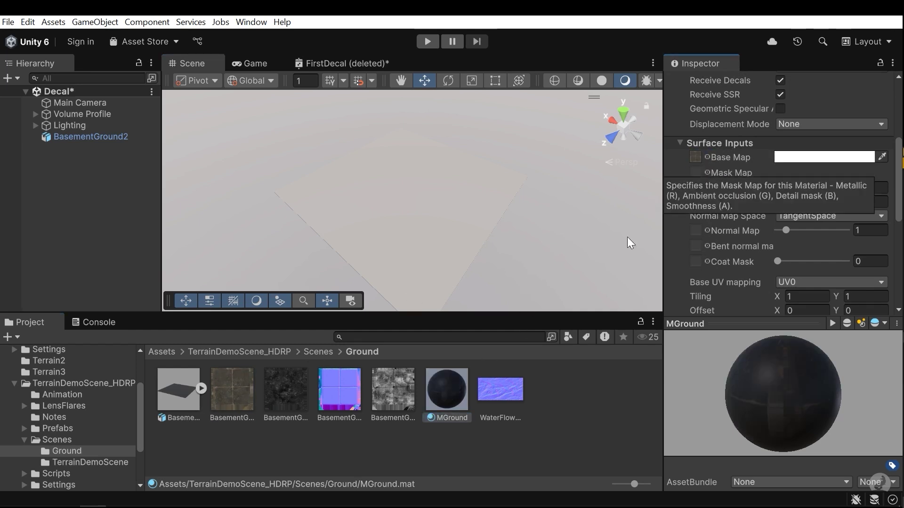
{"action": "left_click_drag", "start_coordinate": [338, 391], "coordinate": [696, 147]}
{"action": "scroll", "coordinate": [683, 244], "scroll_direction": "down", "scroll_amount": 3}
{"action": "scroll", "coordinate": [682, 150], "scroll_direction": "up", "scroll_amount": 1}
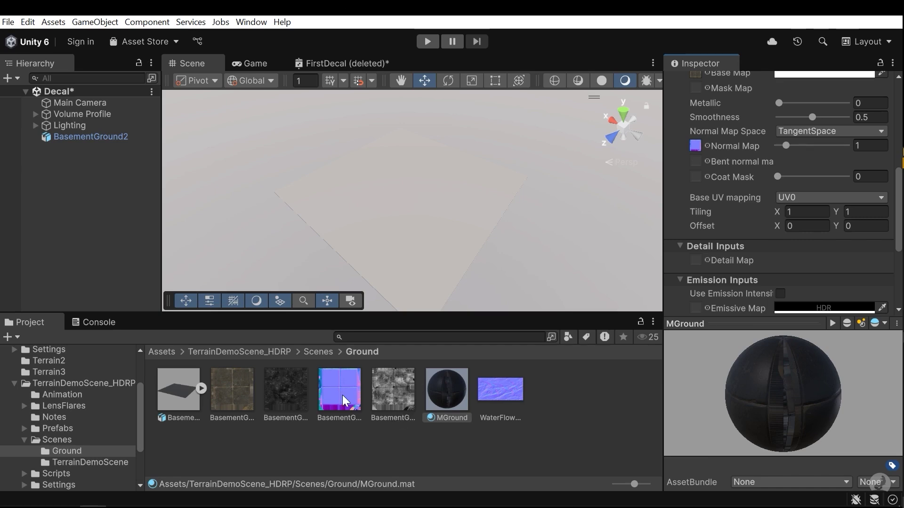
- Check the texture type setting of the BasementGround2_lambert1_NormalGL texture
{"action": "left_click", "coordinate": [343, 396]}
{"action": "scroll", "coordinate": [778, 120], "scroll_direction": "up", "scroll_amount": 5}
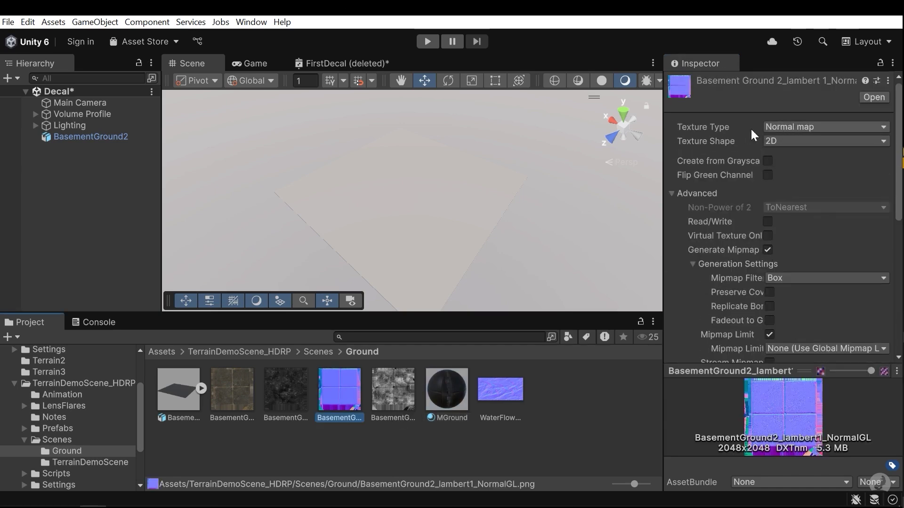
{"action": "left_click", "coordinate": [798, 128]}
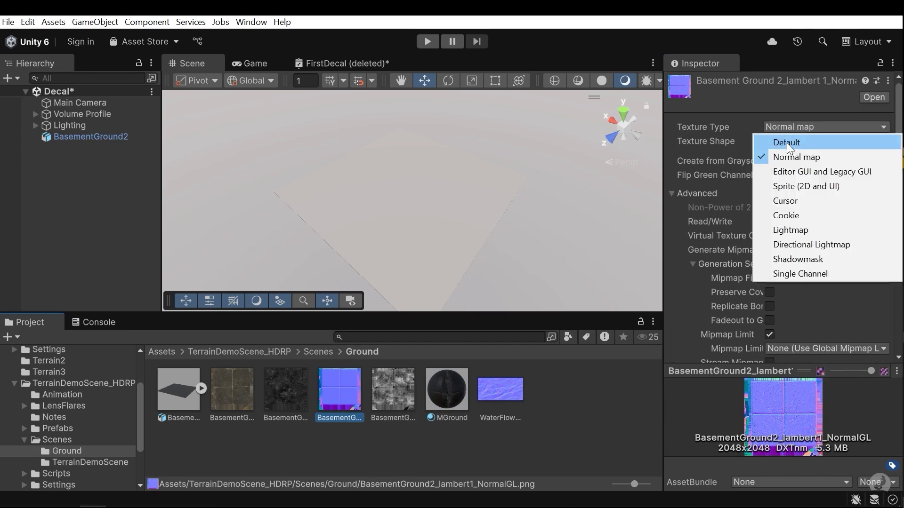
{"action": "left_click", "coordinate": [452, 401]}
- Apply the MGround material to the ground tile in the scene
{"action": "left_click", "coordinate": [453, 401]}
{"action": "left_click_drag", "start_coordinate": [459, 406], "coordinate": [506, 207]}
{"action": "scroll", "coordinate": [506, 207], "scroll_direction": "down", "scroll_amount": 2}
- Duplicate the ground tile twice and line the copies up along the X axis to form a row of three
{"action": "left_click", "coordinate": [372, 156]}
{"action": "scroll", "coordinate": [354, 145], "scroll_direction": "up", "scroll_amount": 2}
{"action": "left_click_drag", "start_coordinate": [360, 179], "coordinate": [470, 198], "text": "alt"}
{"action": "key", "text": "ctrl+d"}
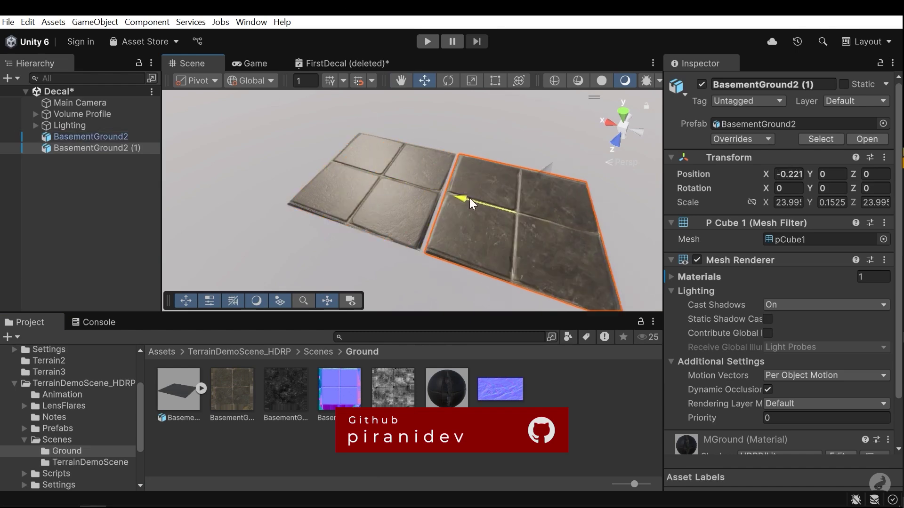
{"action": "scroll", "coordinate": [431, 182], "scroll_direction": "up", "scroll_amount": 3}
{"action": "scroll", "coordinate": [440, 180], "scroll_direction": "down", "scroll_amount": 4}
{"action": "left_click_drag", "start_coordinate": [419, 175], "coordinate": [353, 159]}
{"action": "key", "text": "ctrl+d"}
{"action": "scroll", "coordinate": [447, 218], "scroll_direction": "up", "scroll_amount": 4}
{"action": "scroll", "coordinate": [432, 201], "scroll_direction": "down", "scroll_amount": 5}
- Duplicate the row of three tiles and vertex-snap the copy along the Z axis against the original row's edge
{"action": "left_click", "coordinate": [362, 169], "text": "shift"}
{"action": "left_click", "coordinate": [383, 155], "text": "shift"}
{"action": "left_click_drag", "start_coordinate": [471, 189], "coordinate": [358, 181], "text": "alt"}
{"action": "key", "text": "ctrl+d"}
{"action": "left_click_drag", "start_coordinate": [400, 235], "coordinate": [309, 250]}
{"action": "left_click_drag", "start_coordinate": [528, 248], "coordinate": [425, 227], "text": "alt"}
{"action": "key", "text": "v"}
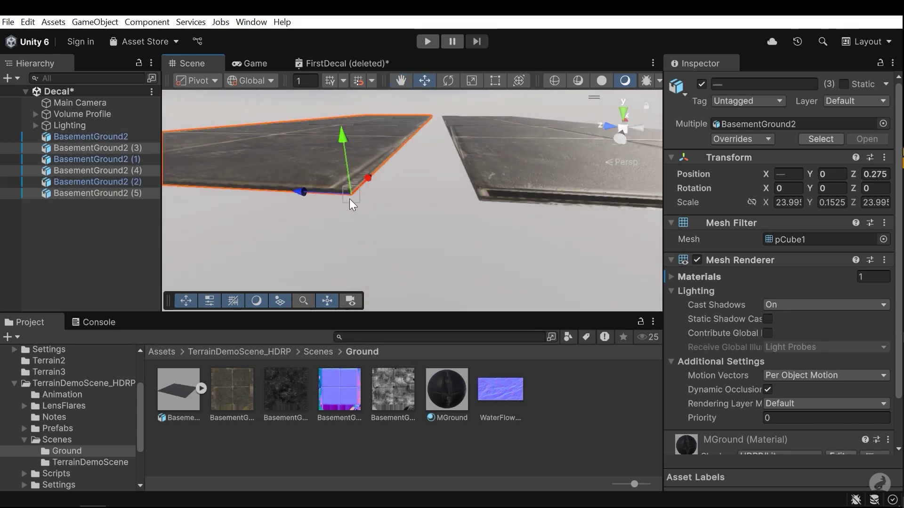
{"action": "left_click_drag", "start_coordinate": [351, 194], "coordinate": [267, 180]}
{"action": "scroll", "coordinate": [480, 216], "scroll_direction": "down", "scroll_amount": 5}
- Duplicate the tile row once more to complete a 3 by 3 floor, and clear the selection
{"action": "key", "text": "ctrl+d"}
{"action": "scroll", "coordinate": [376, 207], "scroll_direction": "up", "scroll_amount": 5}
{"action": "left_click", "coordinate": [538, 240]}
{"action": "left_click_drag", "start_coordinate": [538, 239], "coordinate": [420, 241], "text": "alt"}
{"action": "middle_click_drag", "start_coordinate": [408, 235], "coordinate": [415, 218]}
{"action": "left_click_drag", "start_coordinate": [414, 218], "coordinate": [414, 224], "text": "alt"}
{"action": "middle_click_drag", "start_coordinate": [413, 225], "coordinate": [425, 237]}
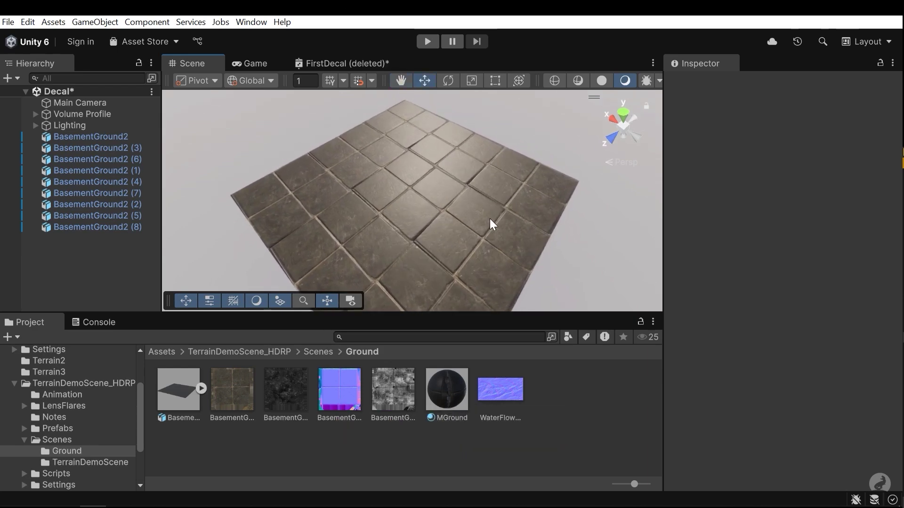
- Add an HDRP Decal Projector to the scene
{"action": "left_click", "coordinate": [96, 23]}
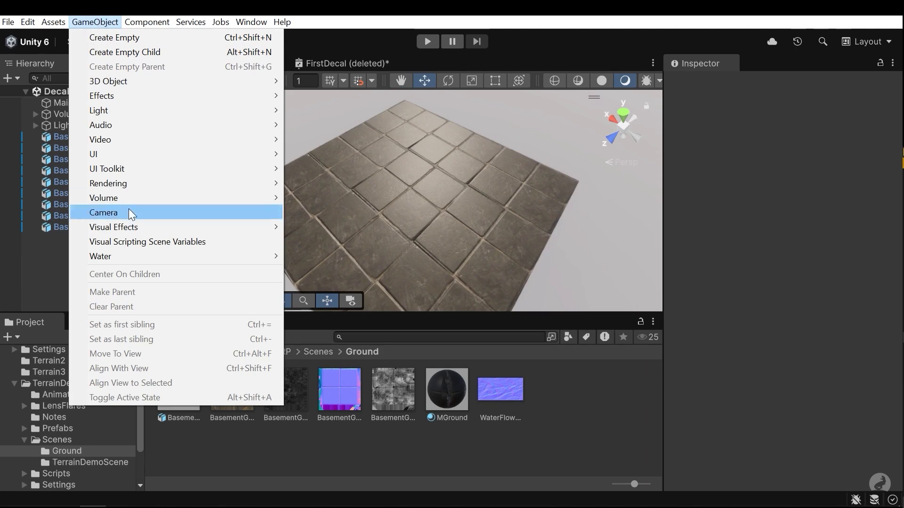
{"action": "mouse_move", "coordinate": [120, 183]}
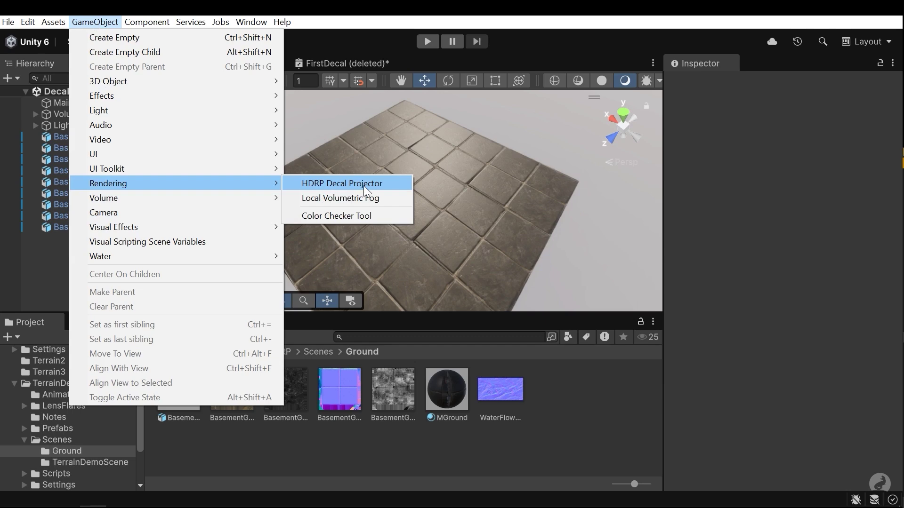
{"action": "left_click", "coordinate": [331, 183]}
- Examine the decal projector's effect on the floor tiles and its size, depth, material and fade settings
{"action": "scroll", "coordinate": [384, 219], "scroll_direction": "down", "scroll_amount": 5}
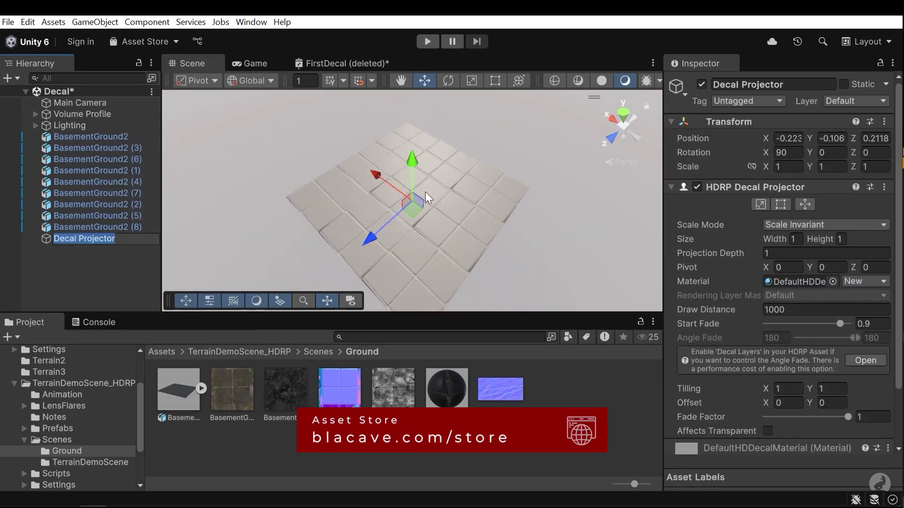
{"action": "scroll", "coordinate": [414, 199], "scroll_direction": "up", "scroll_amount": 3}
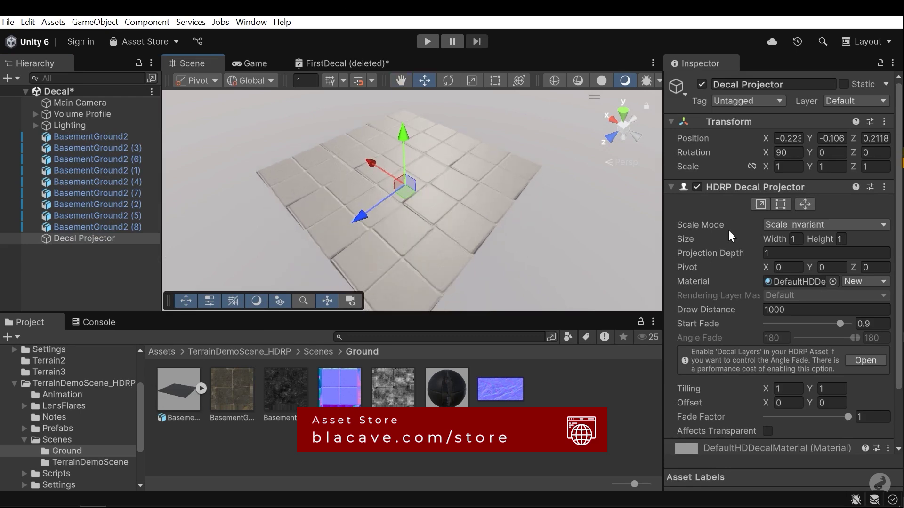
{"action": "scroll", "coordinate": [747, 215], "scroll_direction": "down", "scroll_amount": 2}
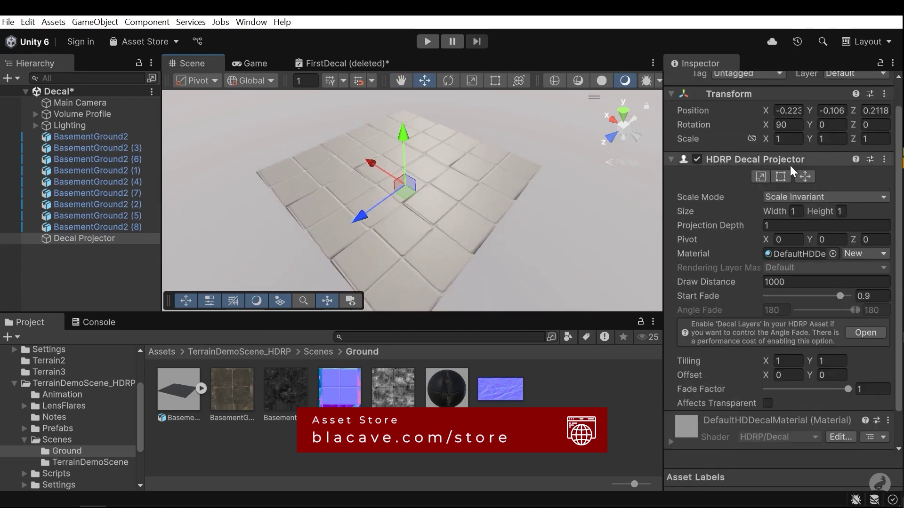
{"action": "scroll", "coordinate": [805, 175], "scroll_direction": "down", "scroll_amount": 2}
{"action": "scroll", "coordinate": [791, 181], "scroll_direction": "up", "scroll_amount": 2}
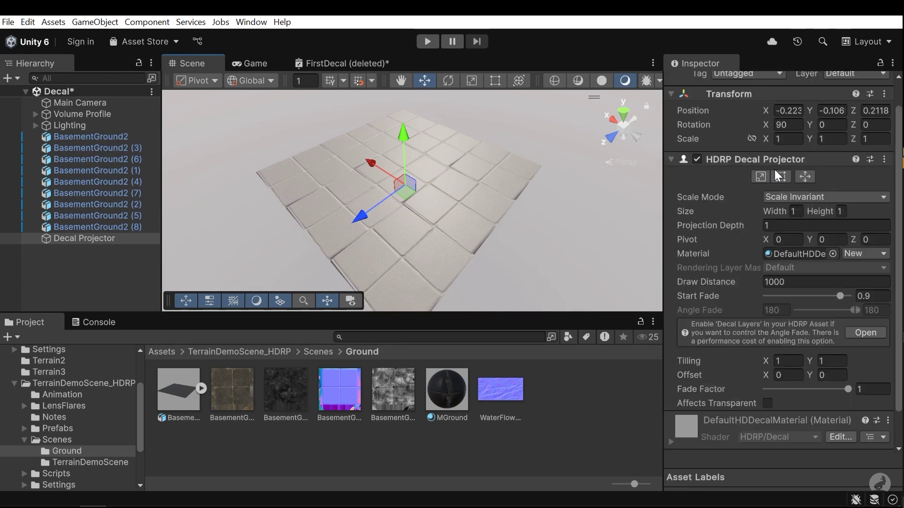
{"action": "scroll", "coordinate": [803, 212], "scroll_direction": "down", "scroll_amount": 2}
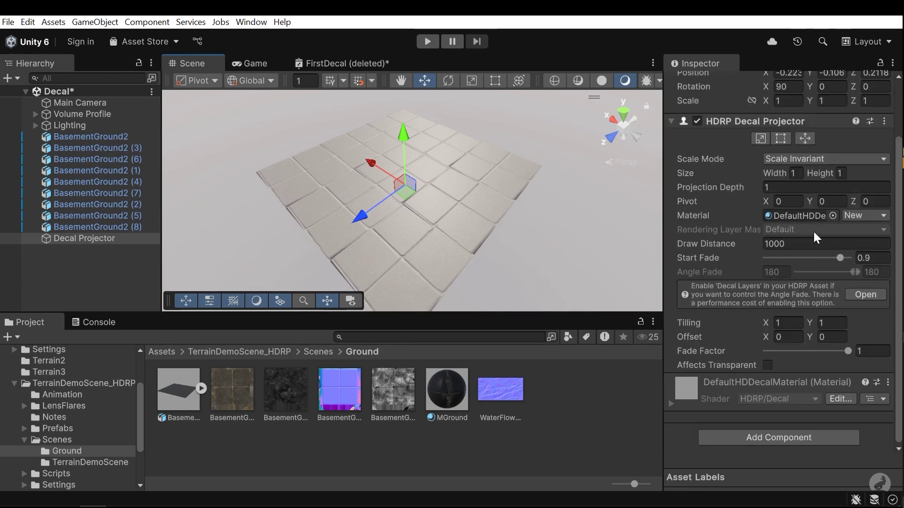
{"action": "left_click_drag", "start_coordinate": [414, 222], "coordinate": [444, 241], "text": "alt"}
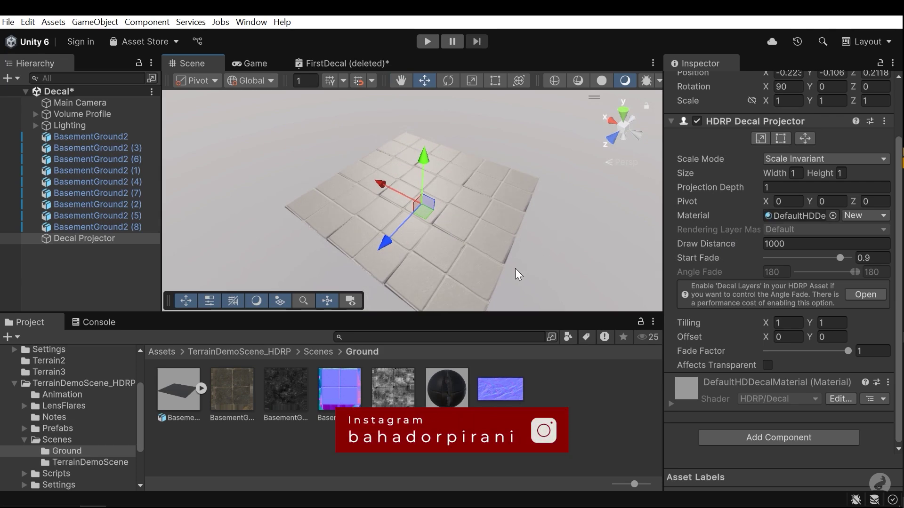
{"action": "left_click_drag", "start_coordinate": [515, 269], "coordinate": [465, 250], "text": "alt"}
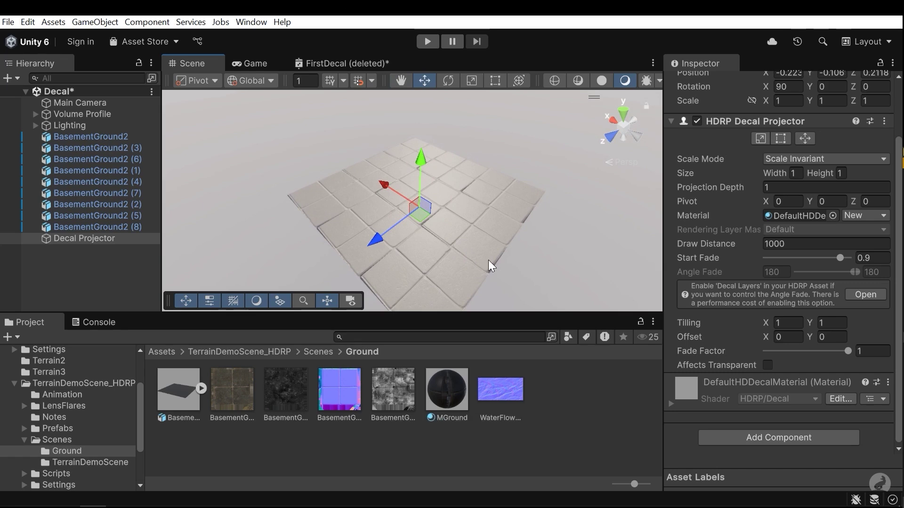
- Create an HDRP Decal Shader Graph named TestDecal in the Ground folder
{"action": "left_click", "coordinate": [528, 292]}
{"action": "right_click", "coordinate": [575, 387]}
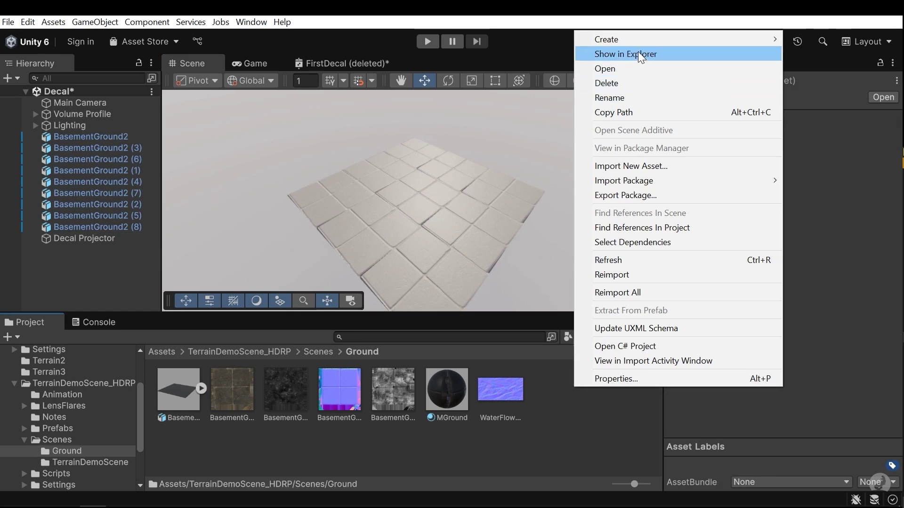
{"action": "mouse_move", "coordinate": [625, 45]}
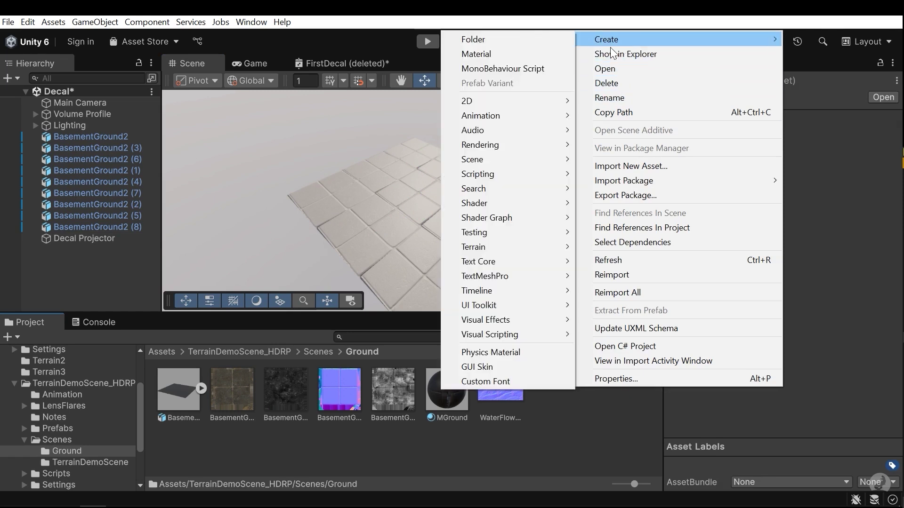
{"action": "mouse_move", "coordinate": [495, 216]}
{"action": "mouse_move", "coordinate": [567, 217]}
{"action": "mouse_move", "coordinate": [611, 216]}
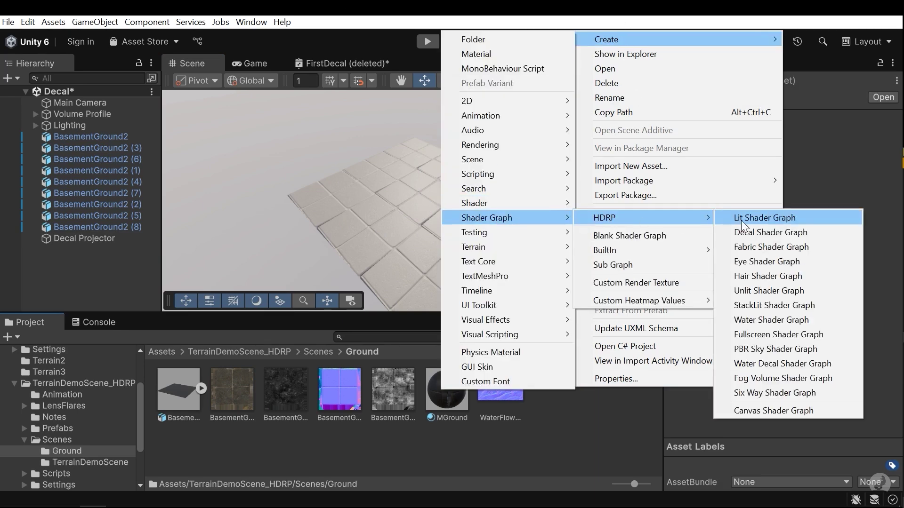
{"action": "left_click", "coordinate": [779, 232]}
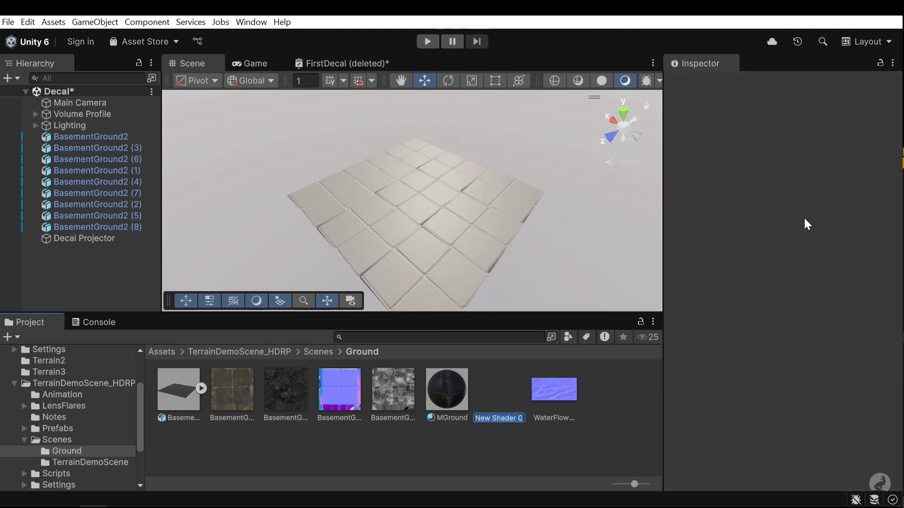
{"action": "key", "text": "BackSpace"}
{"action": "type", "text": "Tes"}
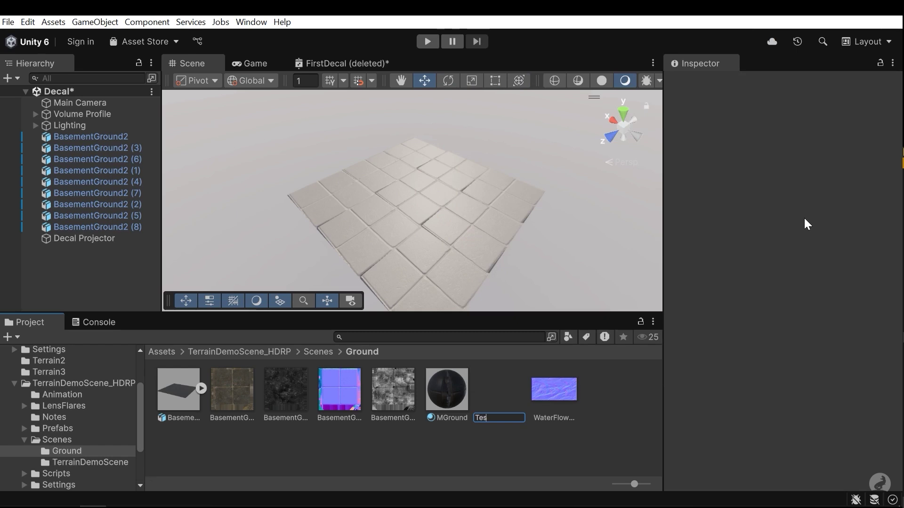
{"action": "type", "text": "tDecal"}
{"action": "key", "text": "Return"}
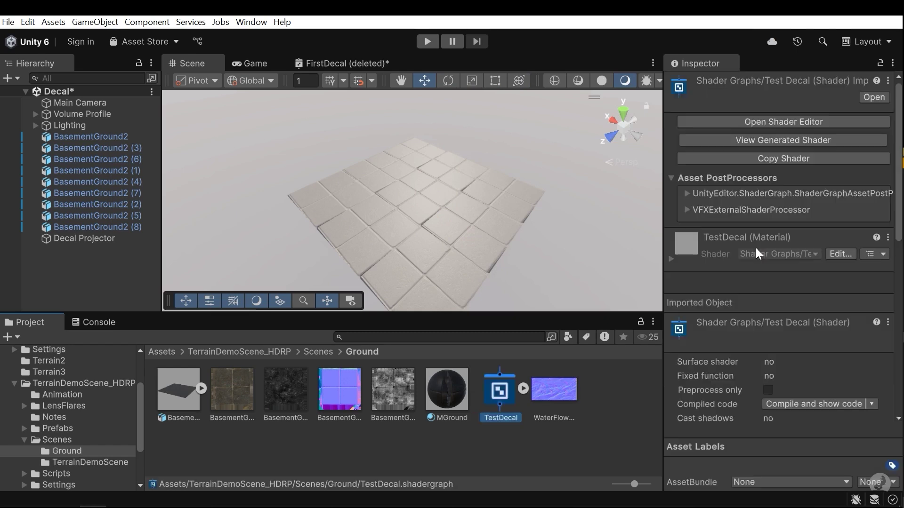
- Open the TestDecal shader graph for editing and bring its Fragment block into view
{"action": "left_click_drag", "start_coordinate": [485, 253], "coordinate": [430, 232], "text": "alt"}
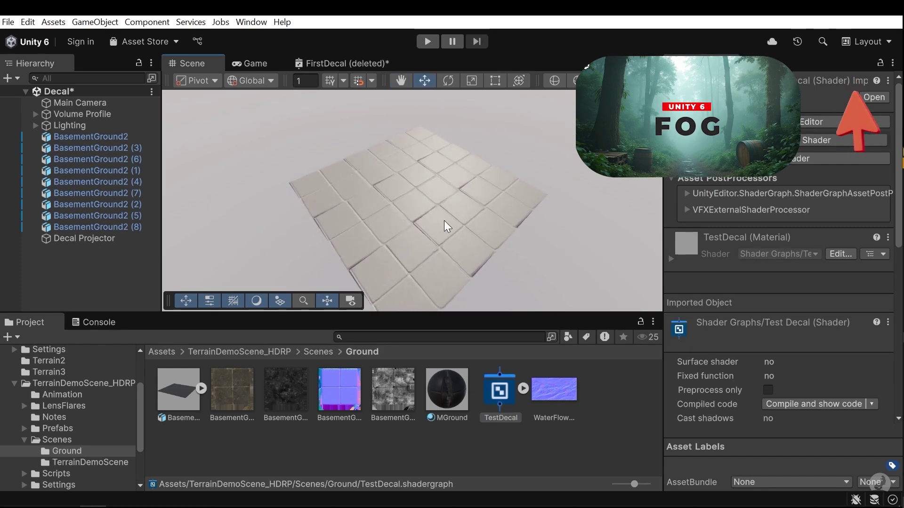
{"action": "double_click", "coordinate": [500, 388]}
{"action": "middle_click_drag", "start_coordinate": [376, 212], "coordinate": [415, 205]}
{"action": "scroll", "coordinate": [479, 208], "scroll_direction": "up", "scroll_amount": 5}
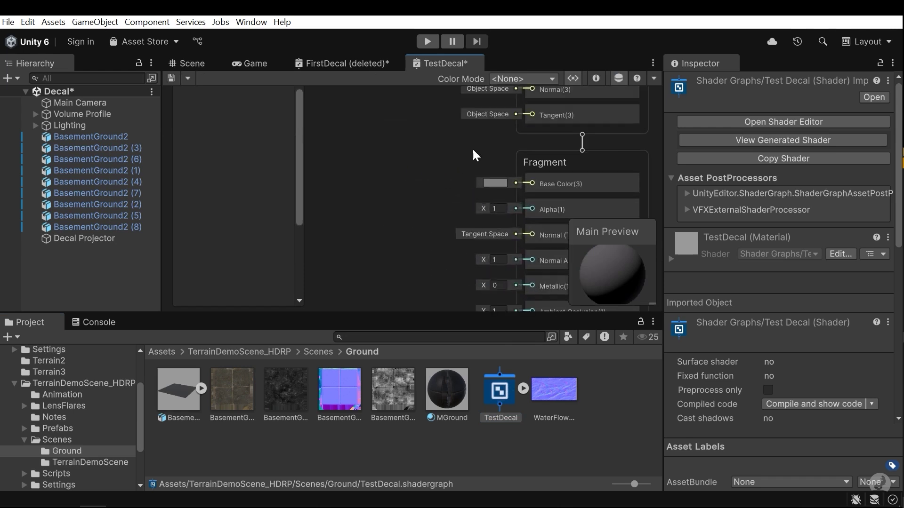
- Add a Texture 2D property named BaseColor to the TestDecal graph
{"action": "middle_click_drag", "start_coordinate": [453, 154], "coordinate": [510, 165]}
{"action": "middle_click_drag", "start_coordinate": [473, 229], "coordinate": [439, 235]}
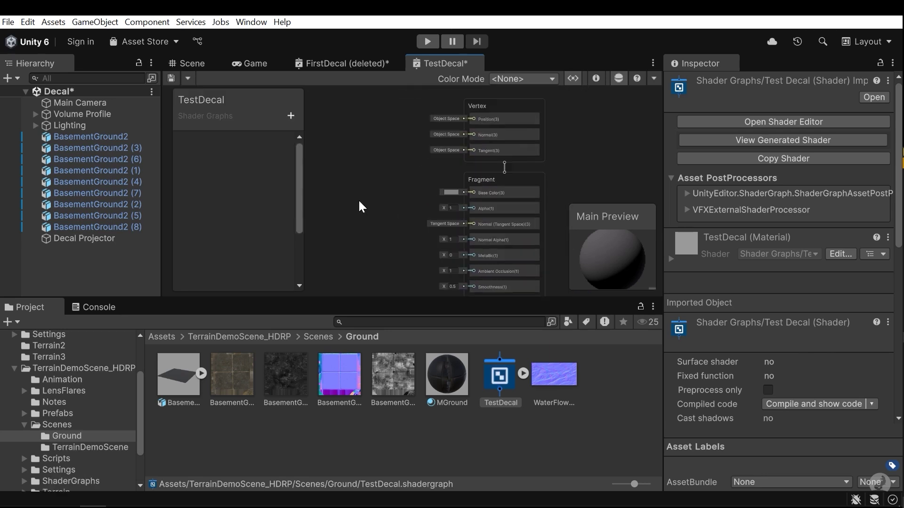
{"action": "middle_click_drag", "start_coordinate": [358, 199], "coordinate": [374, 151]}
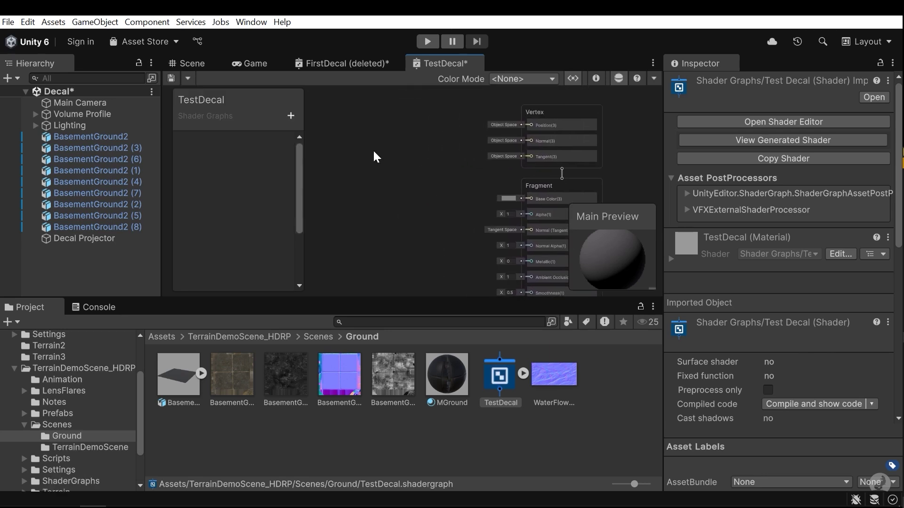
{"action": "left_click", "coordinate": [291, 117]}
{"action": "left_click", "coordinate": [325, 245]}
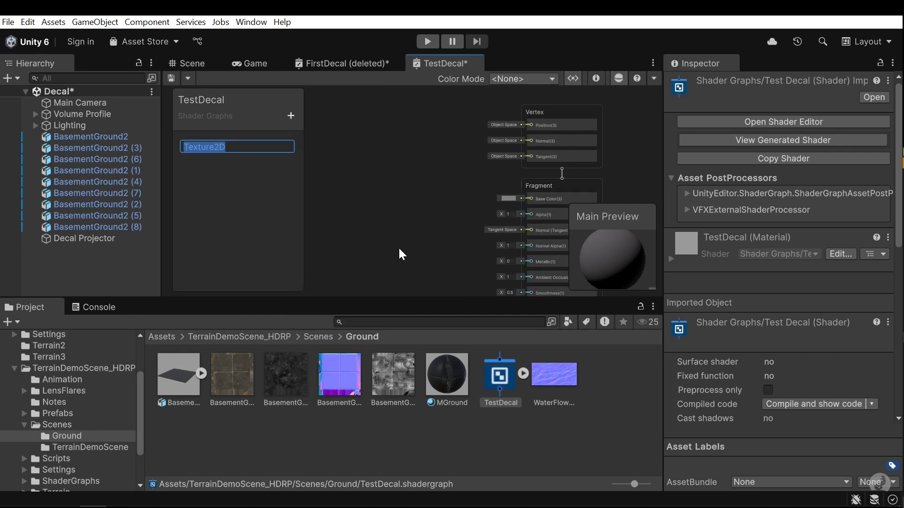
{"action": "type", "text": "BaseColor"}
{"action": "key", "text": "Return"}
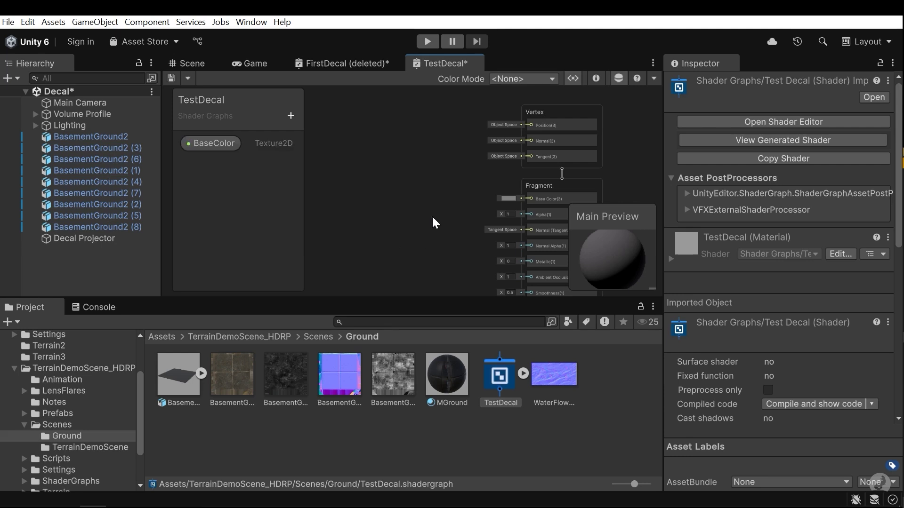
- Place the BaseColor property in the graph and feed it into a new Sample Texture 2D node with its preview collapsed
{"action": "left_click_drag", "start_coordinate": [210, 141], "coordinate": [379, 179]}
{"action": "middle_click_drag", "start_coordinate": [379, 174], "coordinate": [425, 177]}
{"action": "left_click_drag", "start_coordinate": [389, 160], "coordinate": [356, 161]}
{"action": "middle_click_drag", "start_coordinate": [389, 183], "coordinate": [338, 180]}
{"action": "left_click_drag", "start_coordinate": [330, 155], "coordinate": [369, 176]}
{"action": "left_click", "coordinate": [361, 177]}
{"action": "left_click", "coordinate": [379, 221]}
{"action": "left_click", "coordinate": [391, 240]}
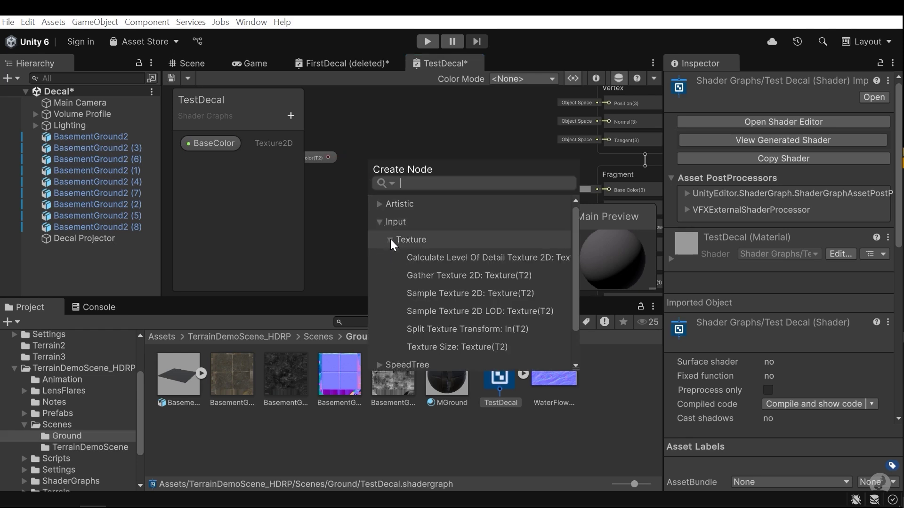
{"action": "left_click", "coordinate": [491, 296]}
{"action": "mouse_move", "coordinate": [419, 194]}
{"action": "left_mouse_down"}
{"action": "mouse_move", "coordinate": [433, 156]}
{"action": "mouse_move", "coordinate": [413, 162]}
{"action": "mouse_move", "coordinate": [414, 186]}
{"action": "left_mouse_up"}
{"action": "left_click", "coordinate": [415, 234]}
- Connect the BaseColor sampler's RGBA output to the Fragment's Base Color input and tidy the node layout
{"action": "middle_click_drag", "start_coordinate": [451, 202], "coordinate": [336, 148]}
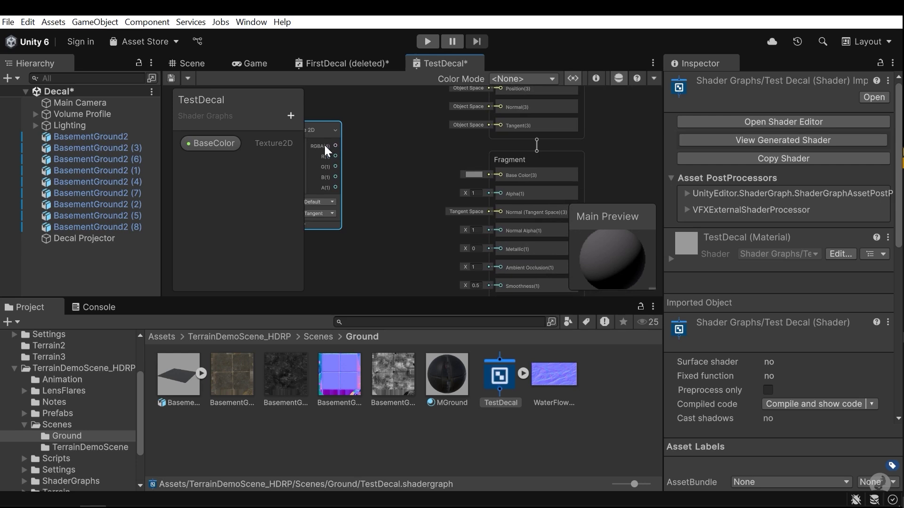
{"action": "left_click_drag", "start_coordinate": [335, 146], "coordinate": [508, 187]}
{"action": "scroll", "coordinate": [382, 205], "scroll_direction": "down", "scroll_amount": 3}
{"action": "middle_click_drag", "start_coordinate": [384, 217], "coordinate": [496, 247]}
{"action": "left_click_drag", "start_coordinate": [496, 248], "coordinate": [395, 197]}
{"action": "left_click_drag", "start_coordinate": [433, 231], "coordinate": [427, 208]}
{"action": "left_click", "coordinate": [504, 209]}
- Add a Float property named Alpha to the graph
{"action": "middle_click_drag", "start_coordinate": [508, 209], "coordinate": [415, 171]}
{"action": "scroll", "coordinate": [416, 171], "scroll_direction": "up", "scroll_amount": 2}
{"action": "left_click", "coordinate": [291, 115]}
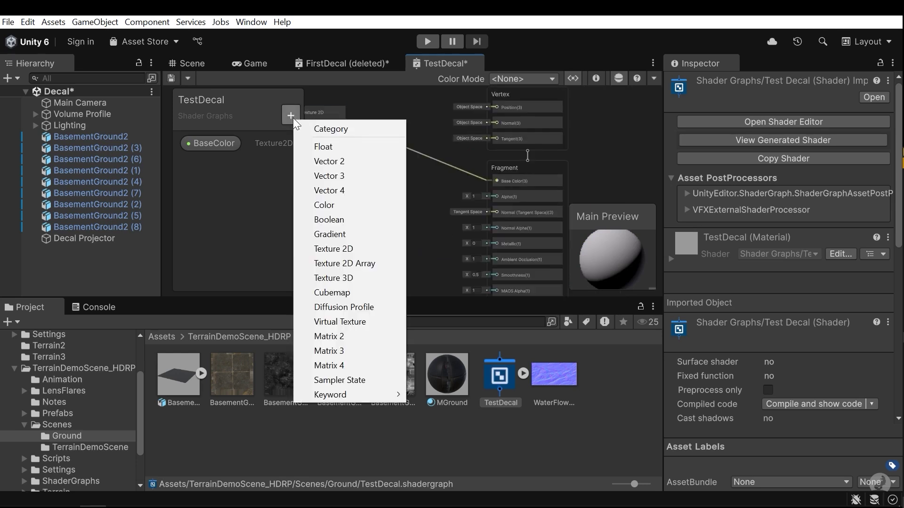
{"action": "left_click", "coordinate": [336, 146]}
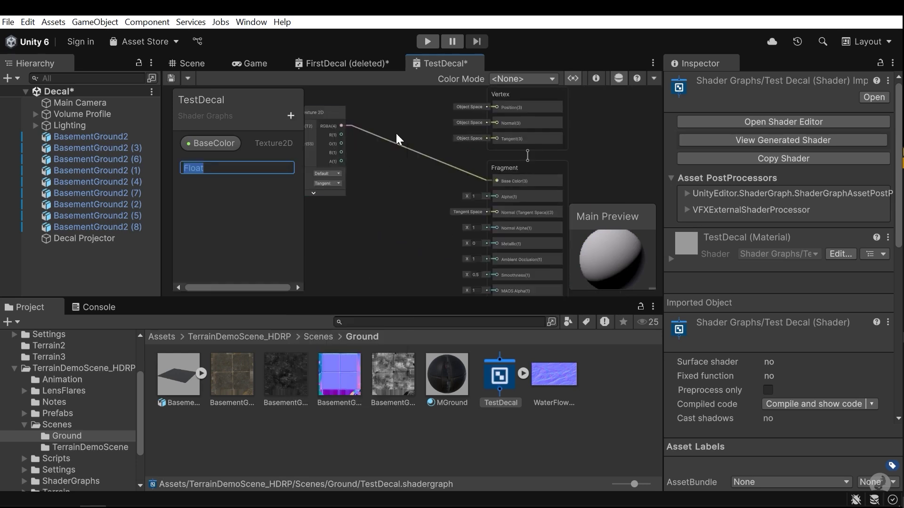
{"action": "type", "text": "Alpha"}
{"action": "key", "text": "Return"}
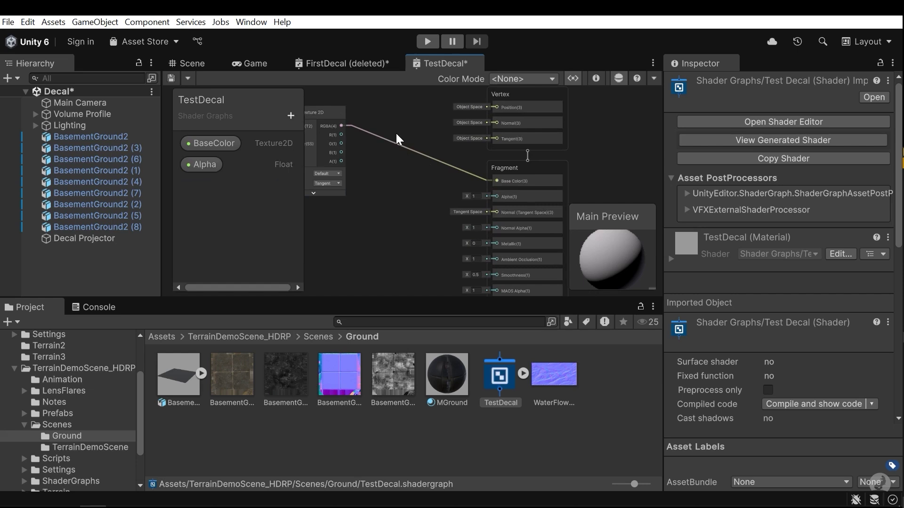
- Place the Alpha property in the graph and connect it to the Fragment's Alpha input
{"action": "middle_click_drag", "start_coordinate": [373, 190], "coordinate": [356, 201]}
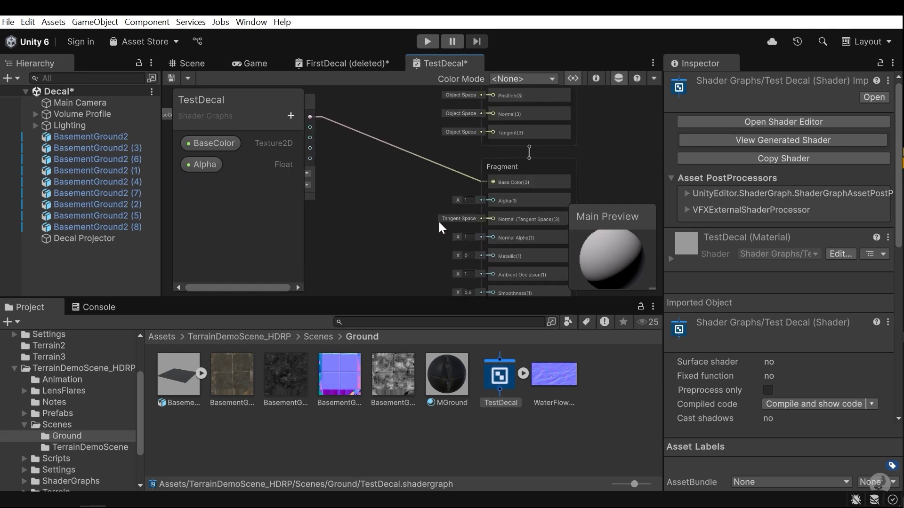
{"action": "scroll", "coordinate": [460, 225], "scroll_direction": "up", "scroll_amount": 2}
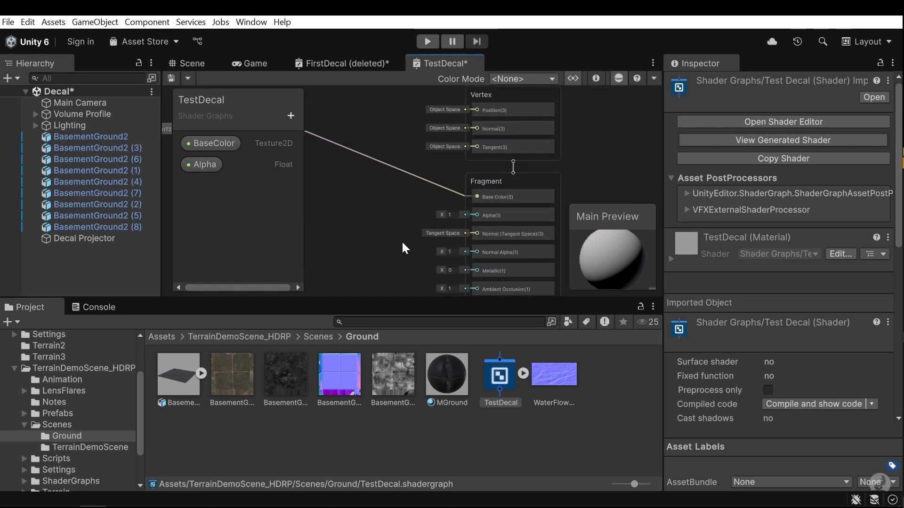
{"action": "middle_click_drag", "start_coordinate": [415, 208], "coordinate": [424, 178]}
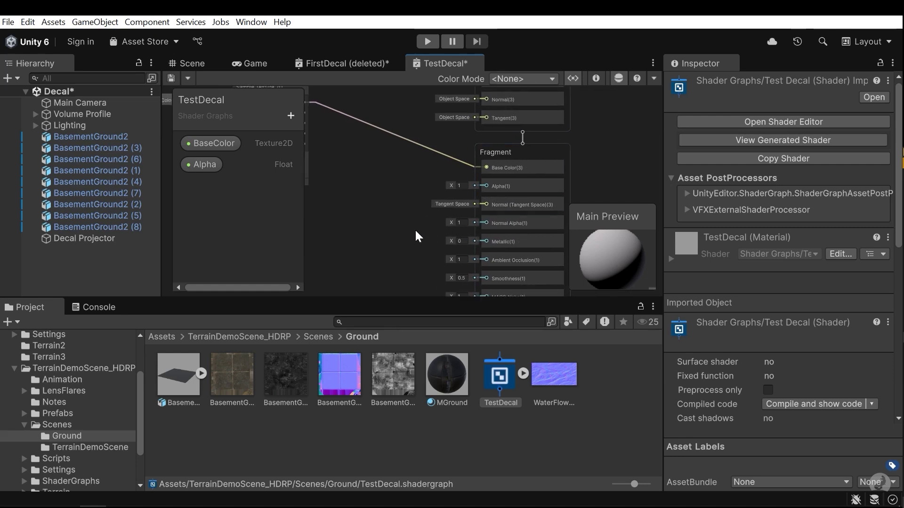
{"action": "middle_click_drag", "start_coordinate": [405, 207], "coordinate": [402, 222]}
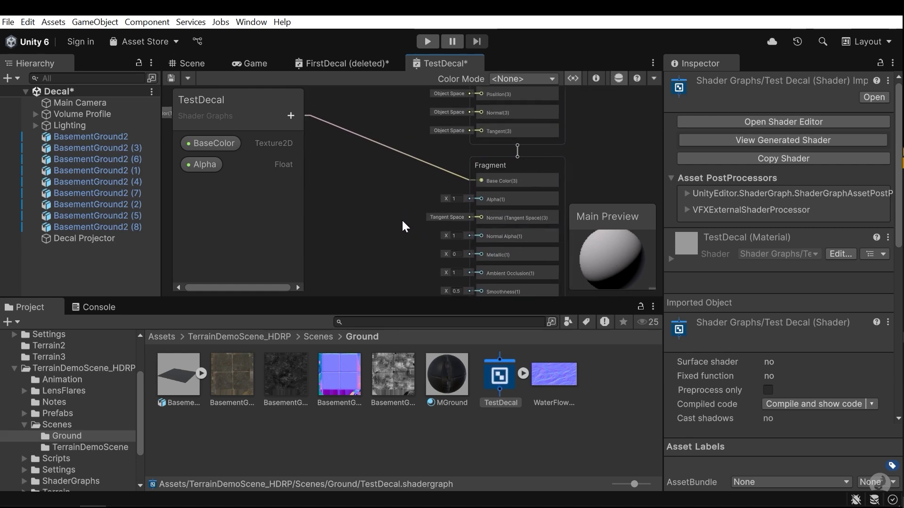
{"action": "left_click_drag", "start_coordinate": [205, 166], "coordinate": [337, 185]}
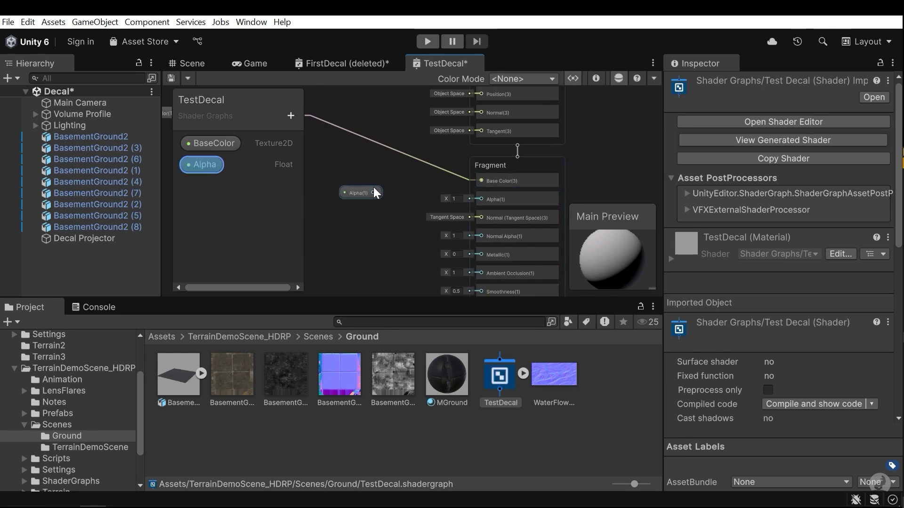
{"action": "left_click_drag", "start_coordinate": [450, 202], "coordinate": [479, 200]}
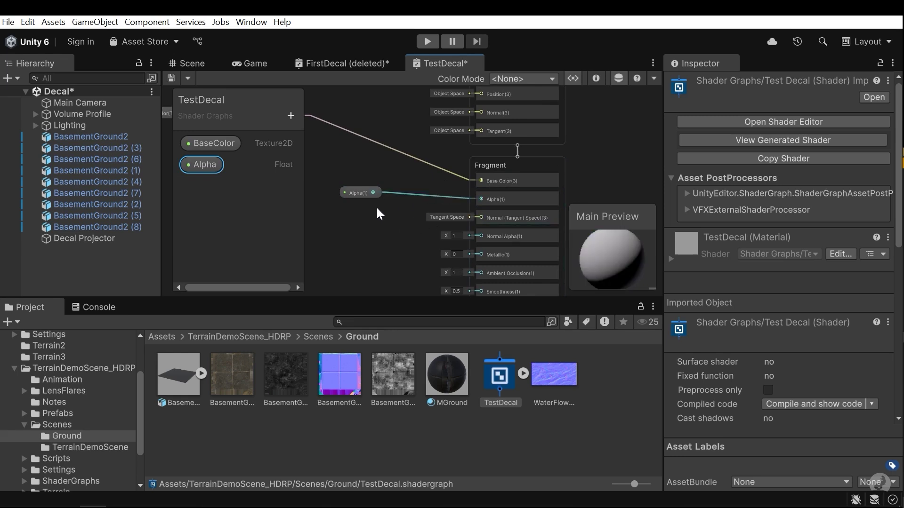
{"action": "middle_click_drag", "start_coordinate": [386, 213], "coordinate": [410, 208]}
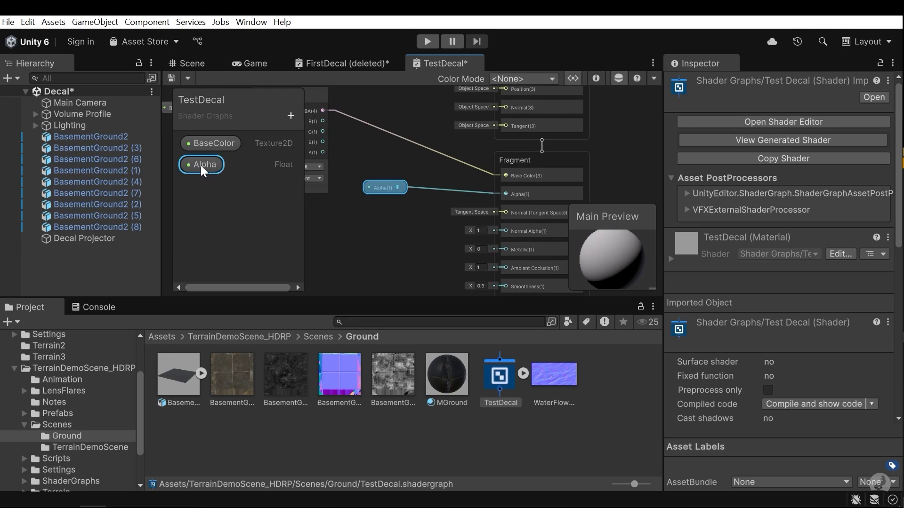
- Open the Alpha property's default value for editing in the Graph Inspector
{"action": "left_click", "coordinate": [597, 78]}
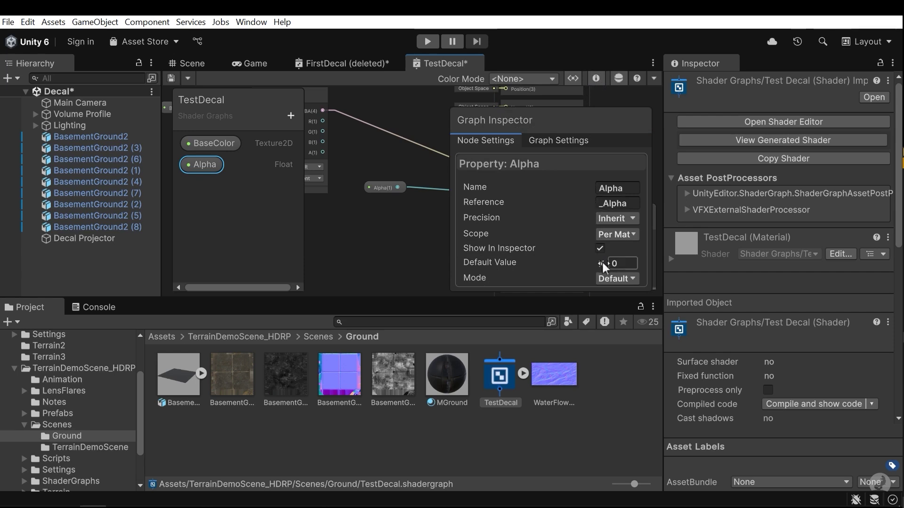
{"action": "left_click", "coordinate": [623, 264]}
{"action": "left_click", "coordinate": [596, 78]}
- Add a Texture 2D property named Normal to the graph
{"action": "middle_click_drag", "start_coordinate": [362, 215], "coordinate": [380, 184]}
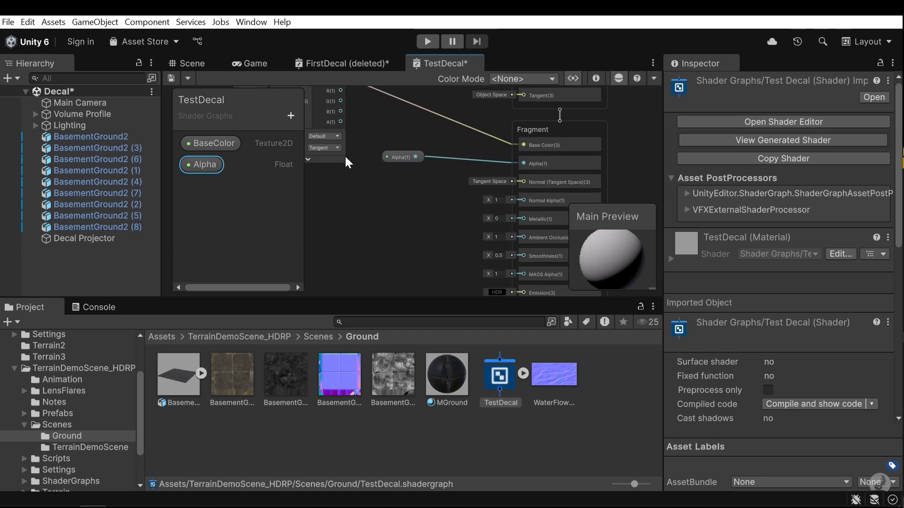
{"action": "left_click", "coordinate": [290, 116]}
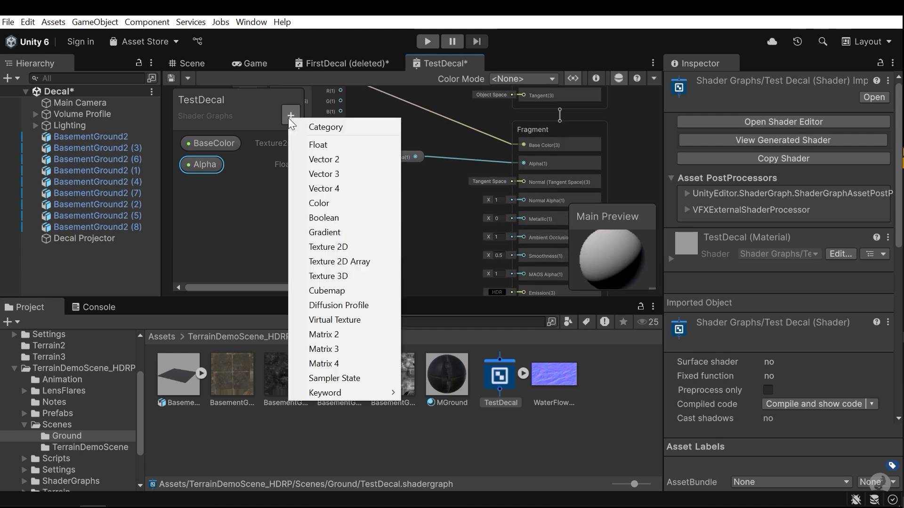
{"action": "left_click", "coordinate": [339, 246]}
{"action": "type", "text": "Normal"}
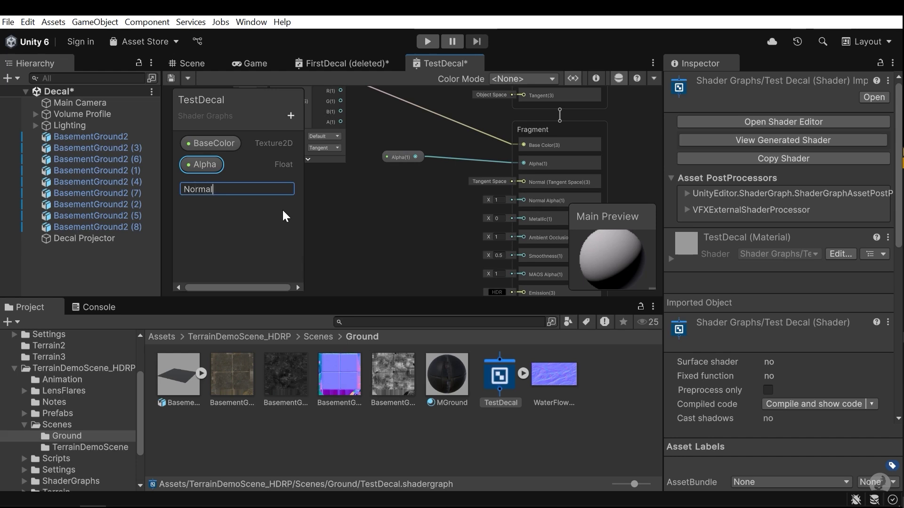
{"action": "left_click", "coordinate": [282, 210]}
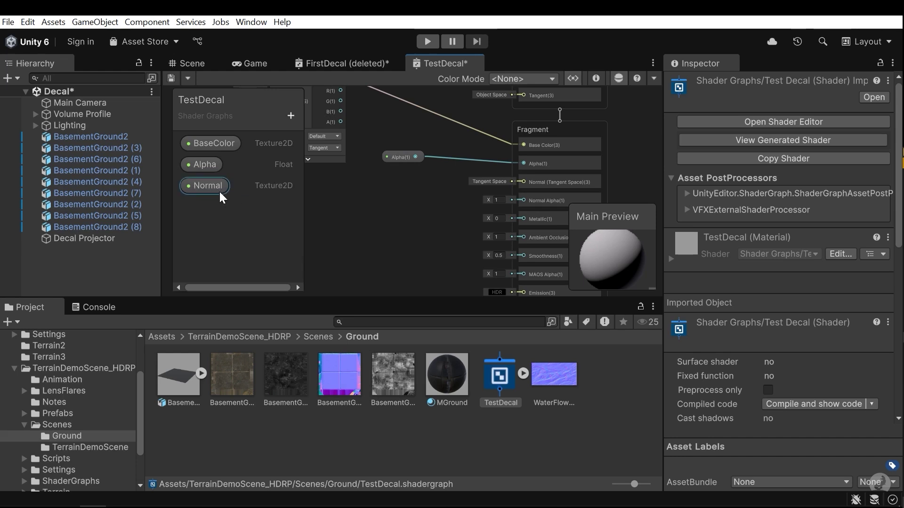
- Place the Normal property below the other nodes and feed it into a new Sample Texture 2D node
{"action": "left_click_drag", "start_coordinate": [205, 184], "coordinate": [333, 223]}
{"action": "middle_click_drag", "start_coordinate": [334, 235], "coordinate": [470, 219]}
{"action": "left_click_drag", "start_coordinate": [490, 216], "coordinate": [357, 190]}
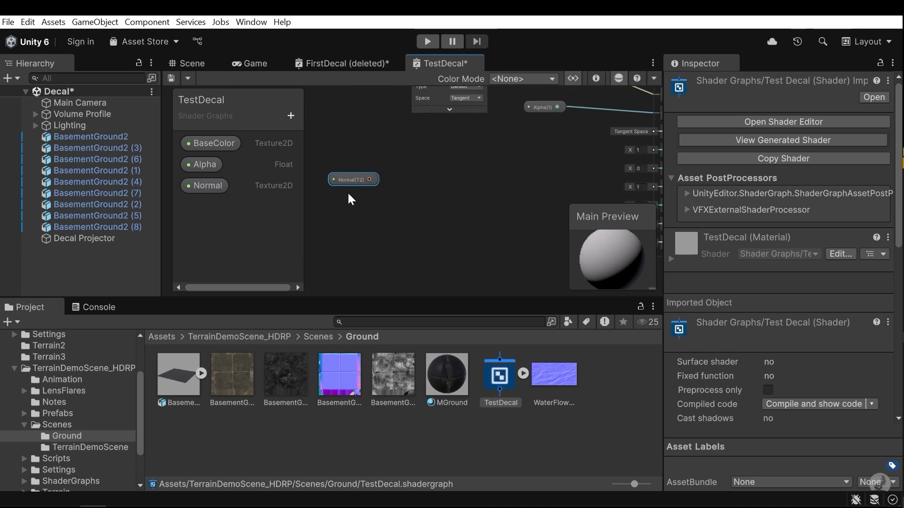
{"action": "key", "text": "space"}
{"action": "left_click", "coordinate": [431, 253]}
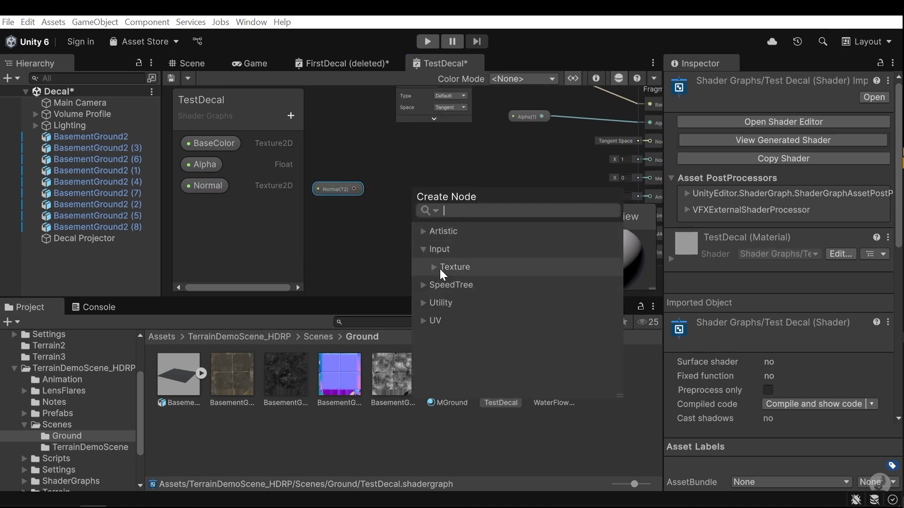
{"action": "left_click", "coordinate": [442, 268]}
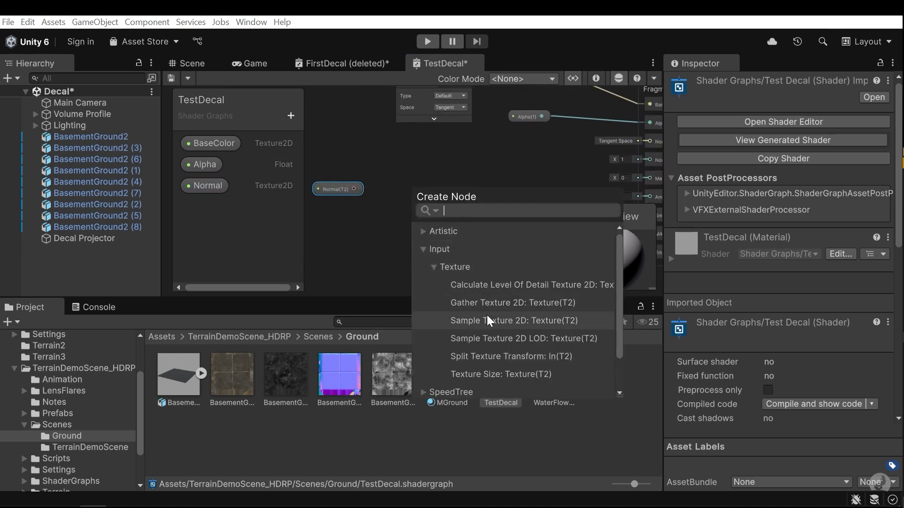
{"action": "left_click", "coordinate": [534, 319]}
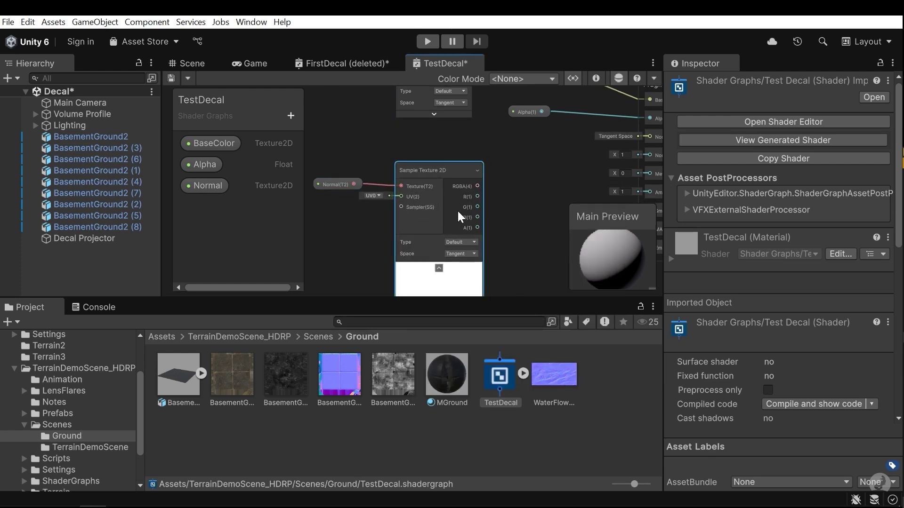
- Set the Normal sampler's type to Normal and connect its RGBA output to the Fragment's Normal (Tangent Space) input
{"action": "scroll", "coordinate": [455, 207], "scroll_direction": "up", "scroll_amount": 3}
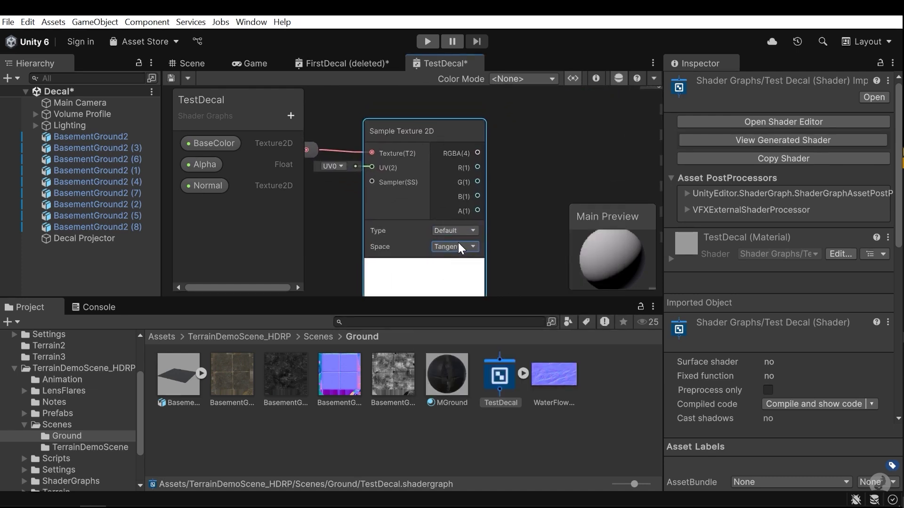
{"action": "left_click", "coordinate": [455, 229]}
{"action": "left_click", "coordinate": [453, 259]}
{"action": "scroll", "coordinate": [443, 233], "scroll_direction": "down", "scroll_amount": 3}
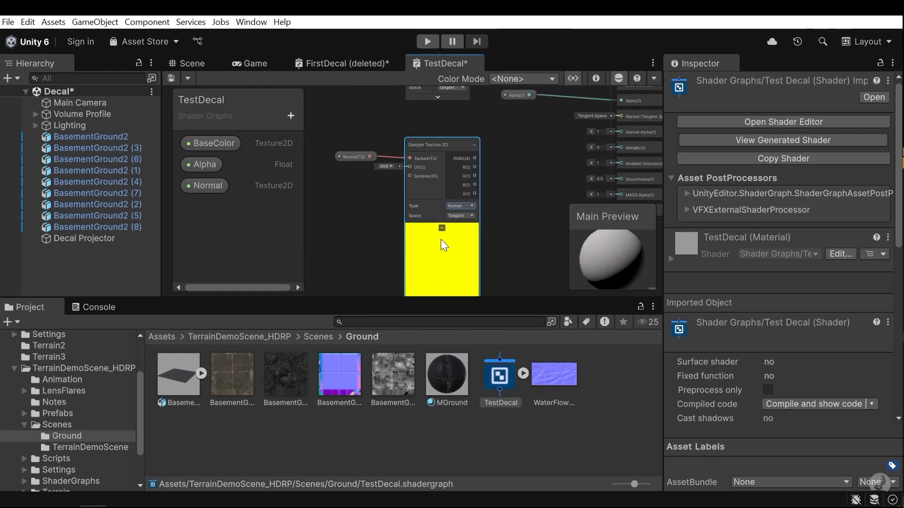
{"action": "left_click", "coordinate": [441, 229]}
{"action": "middle_click_drag", "start_coordinate": [490, 192], "coordinate": [342, 242]}
{"action": "left_click_drag", "start_coordinate": [339, 235], "coordinate": [491, 168]}
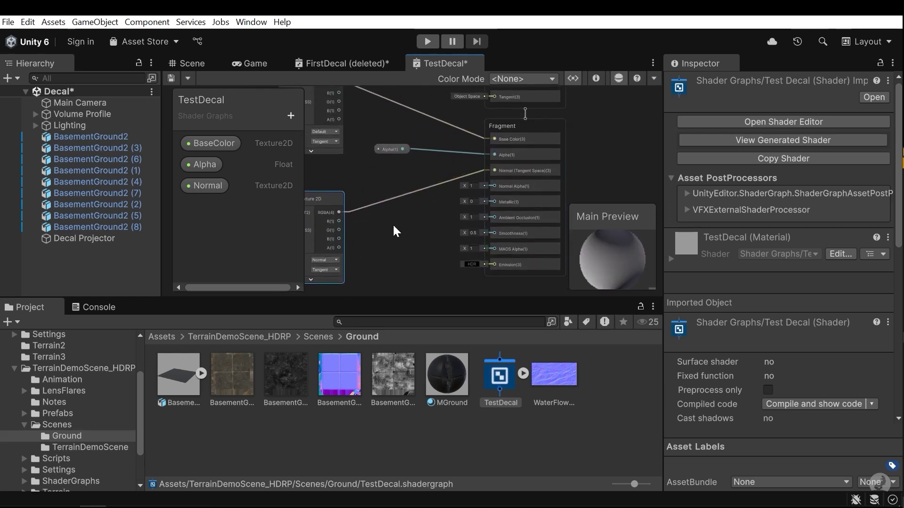
- Add a Float property named Roughness to the graph
{"action": "scroll", "coordinate": [423, 210], "scroll_direction": "up", "scroll_amount": 6}
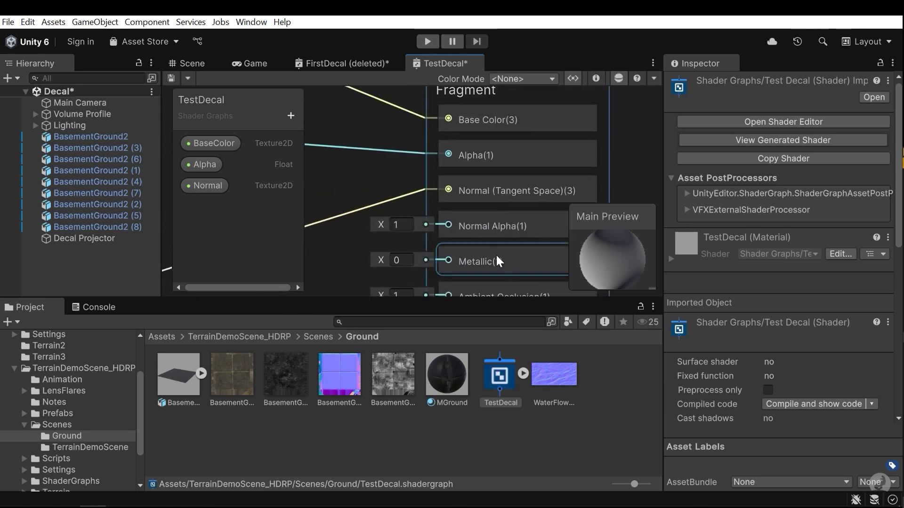
{"action": "scroll", "coordinate": [498, 257], "scroll_direction": "down", "scroll_amount": 3}
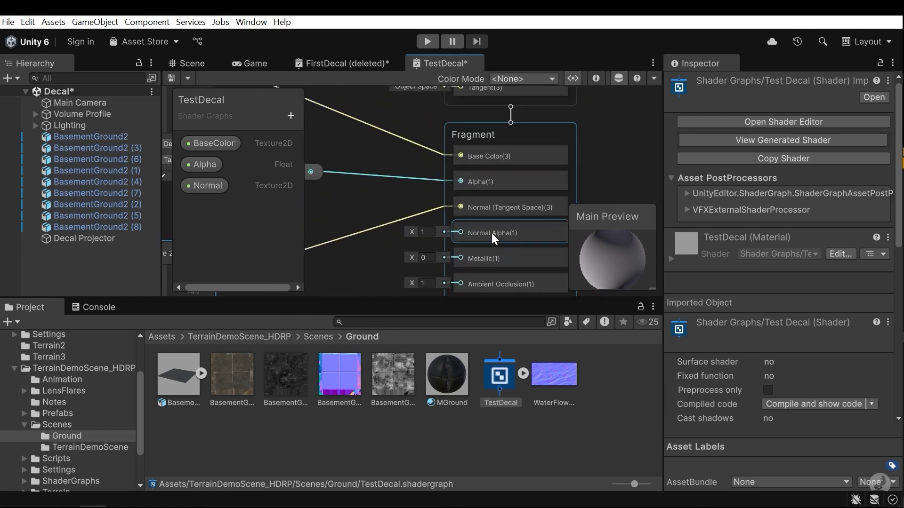
{"action": "scroll", "coordinate": [491, 233], "scroll_direction": "down", "scroll_amount": 5}
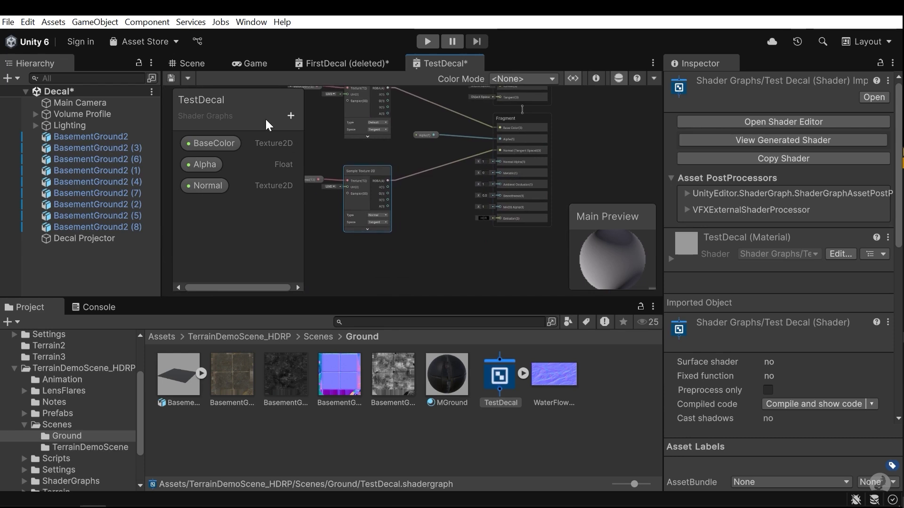
{"action": "left_click", "coordinate": [291, 115]}
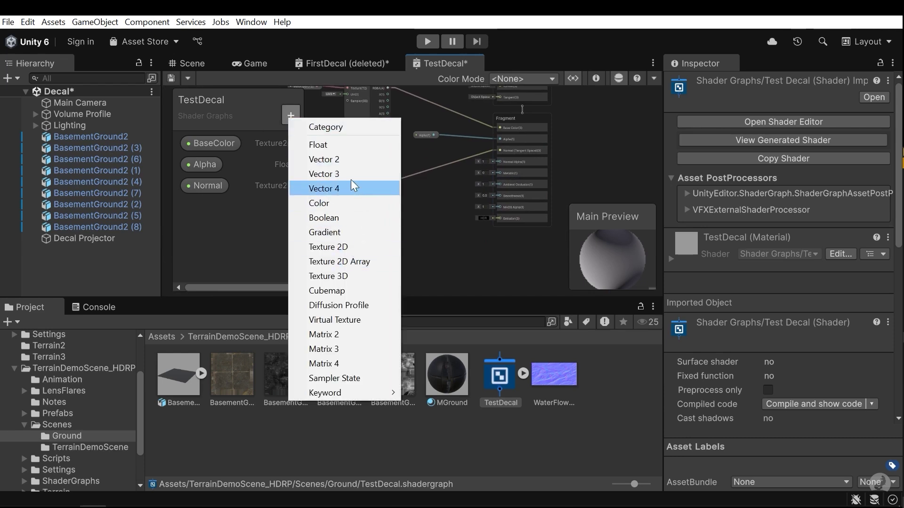
{"action": "left_click", "coordinate": [329, 146]}
{"action": "type", "text": "Roughness"}
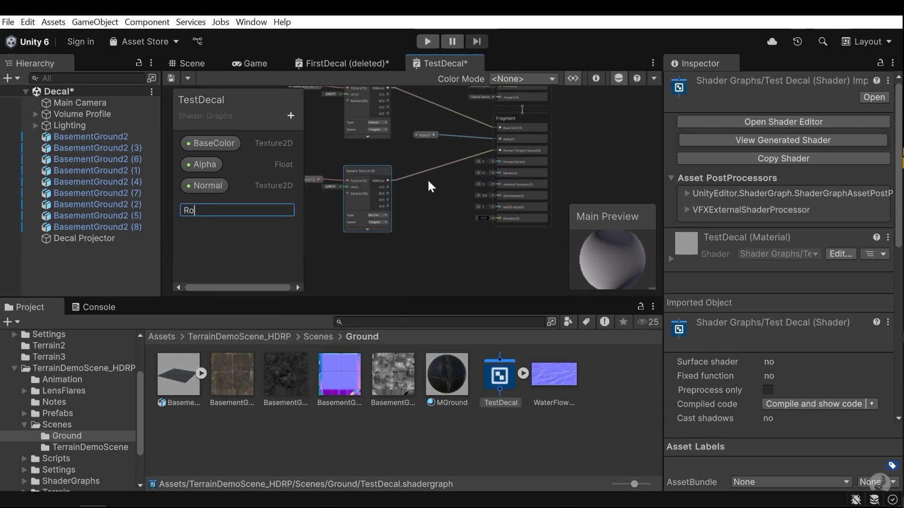
{"action": "key", "text": "Return"}
- Place the Roughness property in the graph, connect it to the Fragment's Smoothness input, and save the TestDecal shader graph
{"action": "left_click_drag", "start_coordinate": [215, 207], "coordinate": [379, 187]}
{"action": "scroll", "coordinate": [379, 254], "scroll_direction": "up", "scroll_amount": 3}
{"action": "middle_click_drag", "start_coordinate": [380, 188], "coordinate": [351, 239]}
{"action": "left_click_drag", "start_coordinate": [358, 238], "coordinate": [502, 200]}
{"action": "mouse_move", "coordinate": [474, 222]}
{"action": "middle_mouse_down"}
{"action": "mouse_move", "coordinate": [507, 202]}
{"action": "mouse_move", "coordinate": [474, 218]}
{"action": "middle_mouse_up"}
{"action": "scroll", "coordinate": [507, 203], "scroll_direction": "down", "scroll_amount": 1}
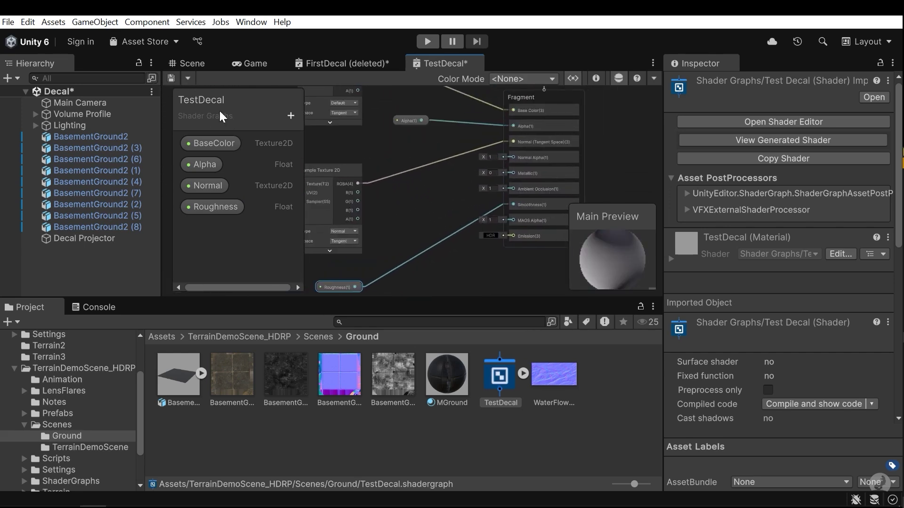
{"action": "left_click", "coordinate": [172, 78]}
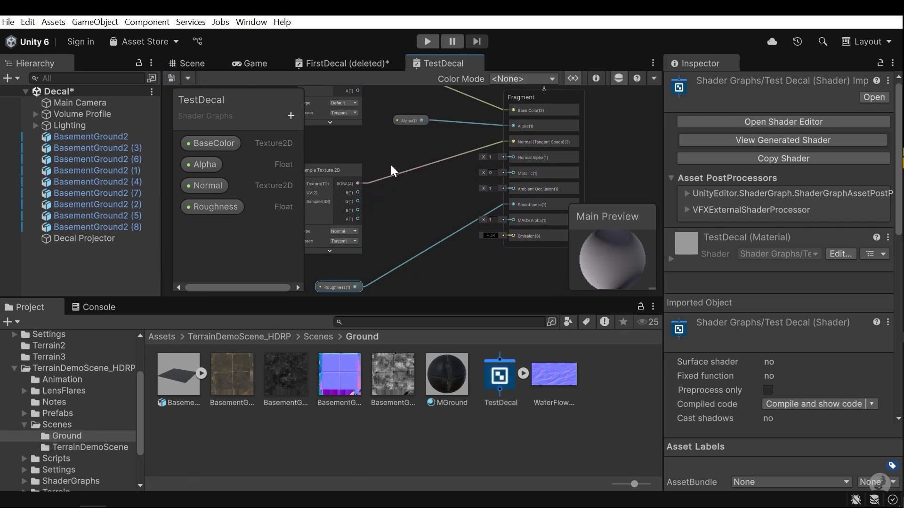
- Create a new material named MWaterFlow in the Ground folder
{"action": "scroll", "coordinate": [397, 165], "scroll_direction": "down", "scroll_amount": 3}
{"action": "left_click", "coordinate": [209, 67]}
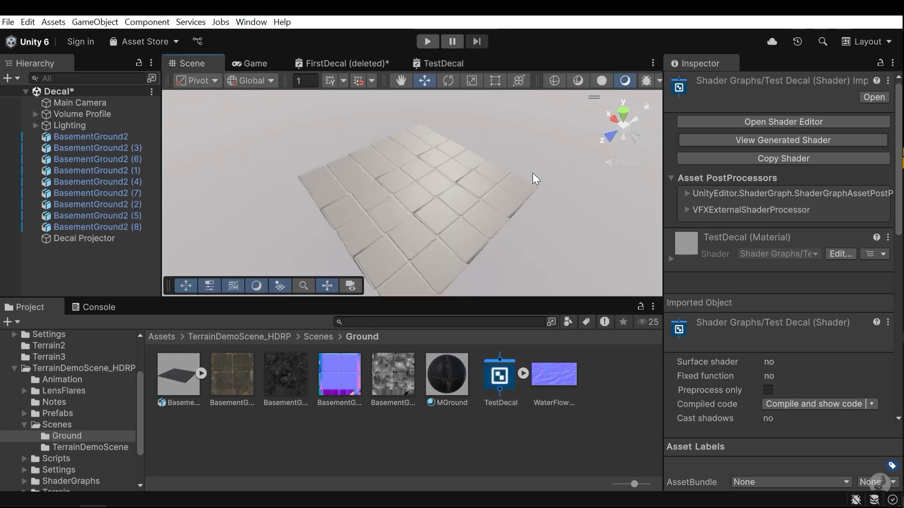
{"action": "left_click", "coordinate": [535, 451]}
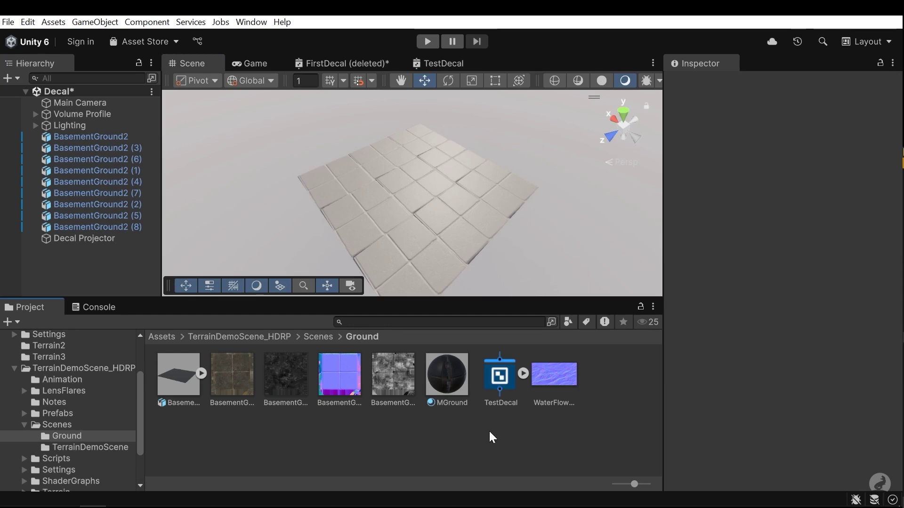
{"action": "right_click", "coordinate": [463, 438]}
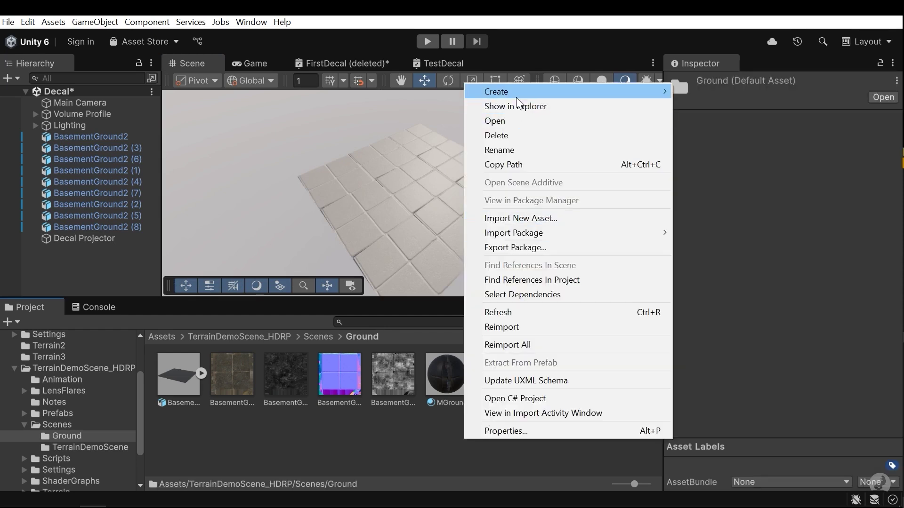
{"action": "mouse_move", "coordinate": [489, 89]}
{"action": "left_click", "coordinate": [724, 107]}
{"action": "type", "text": "WaterFlowMa"}
{"action": "key", "text": "Home"}
{"action": "type", "text": "M"}
{"action": "key", "text": "Return"}
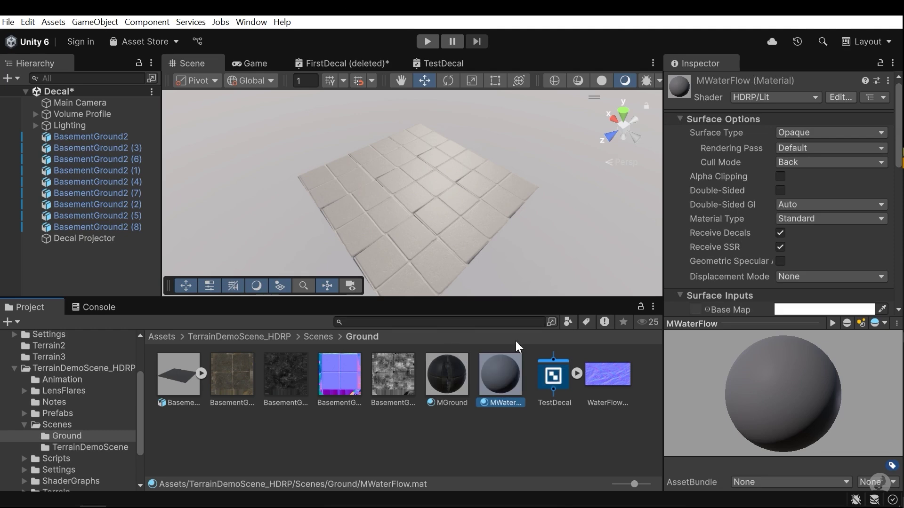
- Assign the TestDecal shader graph as the MWaterFlow material's shader
{"action": "left_click", "coordinate": [766, 97]}
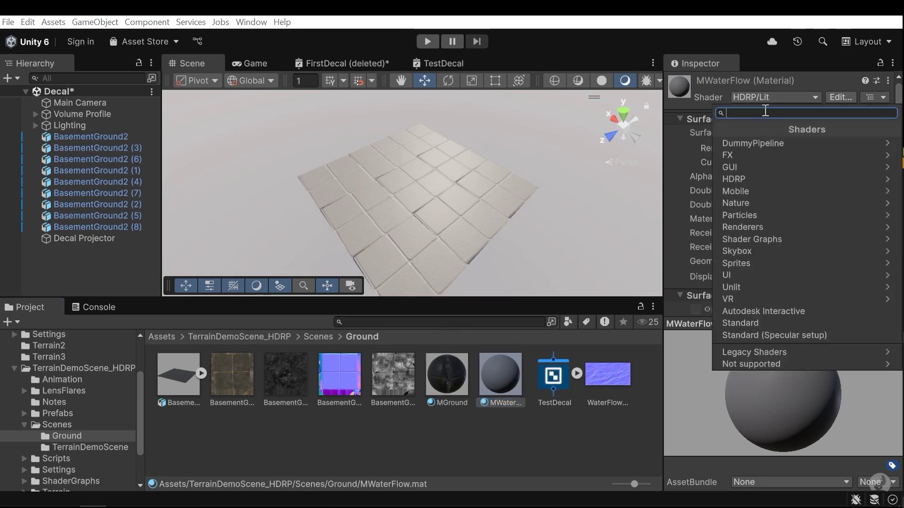
{"action": "type", "text": "testdecal"}
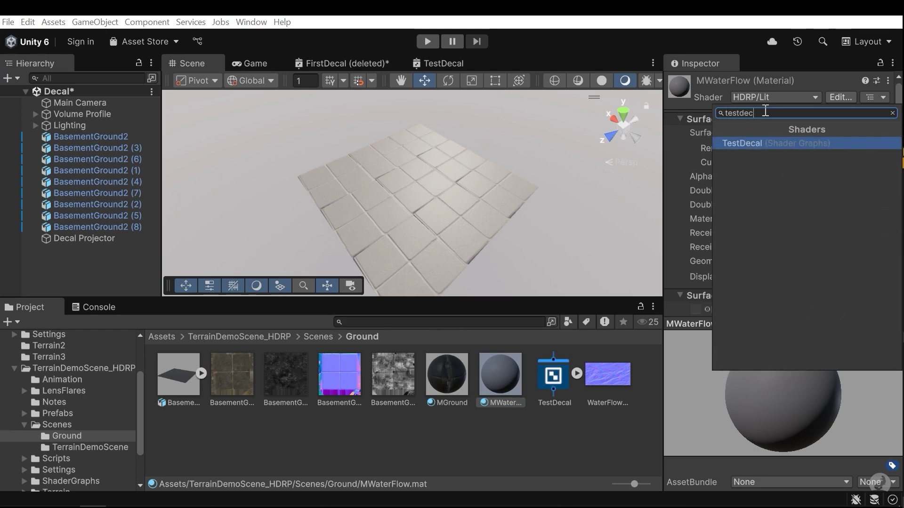
{"action": "key", "text": "Return"}
{"action": "scroll", "coordinate": [765, 189], "scroll_direction": "down", "scroll_amount": 3}
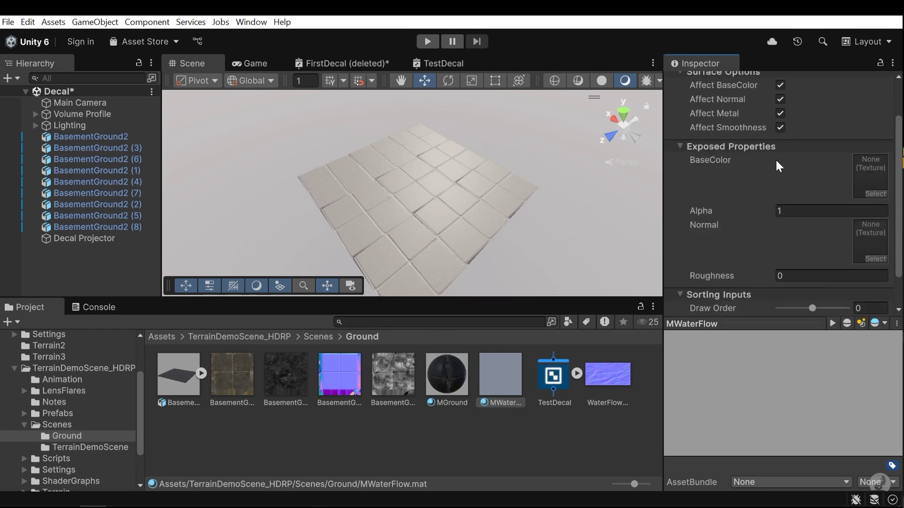
- Assign the WaterFlow texture to the Normal property of the MWaterFlow material
{"action": "left_click", "coordinate": [434, 64]}
{"action": "left_click", "coordinate": [192, 61]}
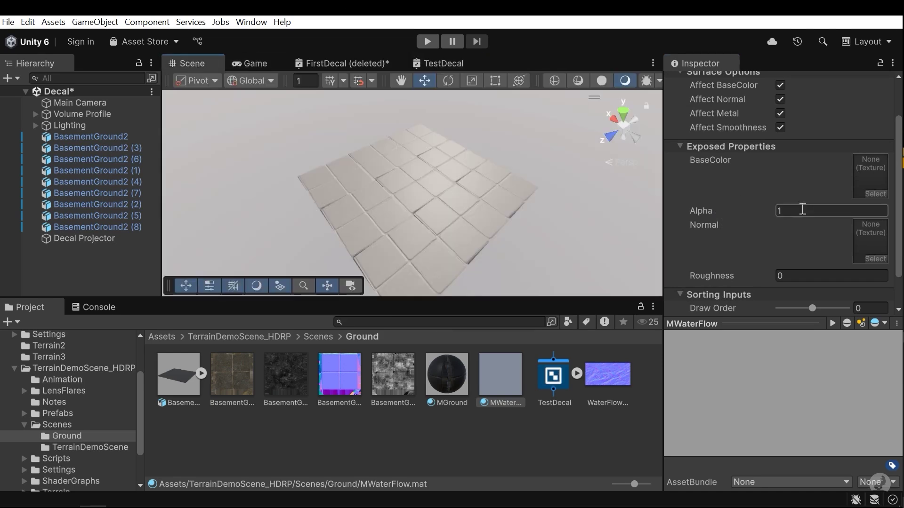
{"action": "scroll", "coordinate": [803, 208], "scroll_direction": "down", "scroll_amount": 2}
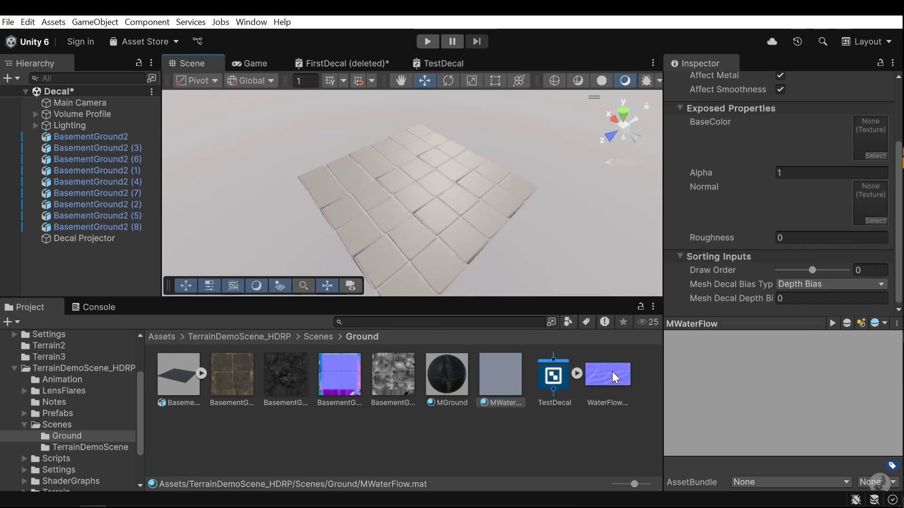
{"action": "scroll", "coordinate": [843, 221], "scroll_direction": "up", "scroll_amount": 2}
{"action": "scroll", "coordinate": [840, 224], "scroll_direction": "down", "scroll_amount": 2}
{"action": "scroll", "coordinate": [838, 223], "scroll_direction": "up", "scroll_amount": 2}
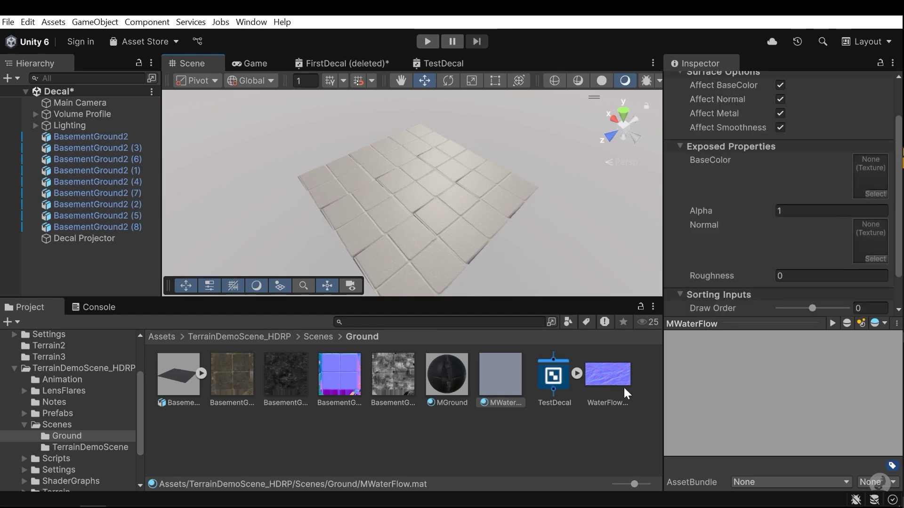
{"action": "left_click_drag", "start_coordinate": [615, 375], "coordinate": [870, 193]}
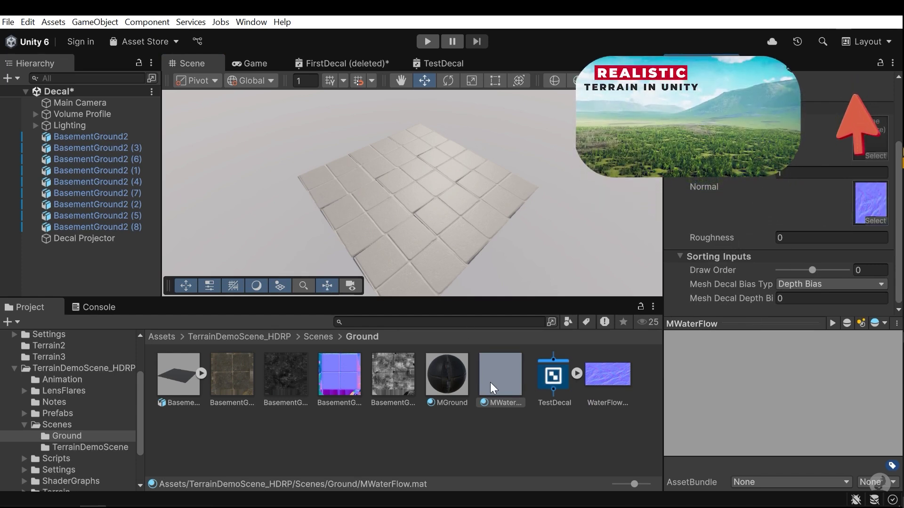
- Assign the MWaterFlow material to the Decal Projector and check the projection on the tiled ground
{"action": "left_click", "coordinate": [83, 238]}
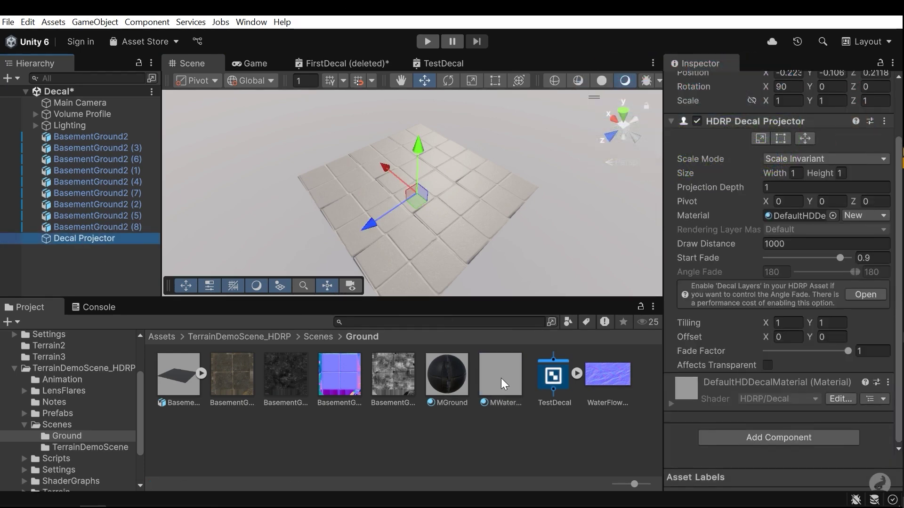
{"action": "left_click_drag", "start_coordinate": [501, 390], "coordinate": [786, 219]}
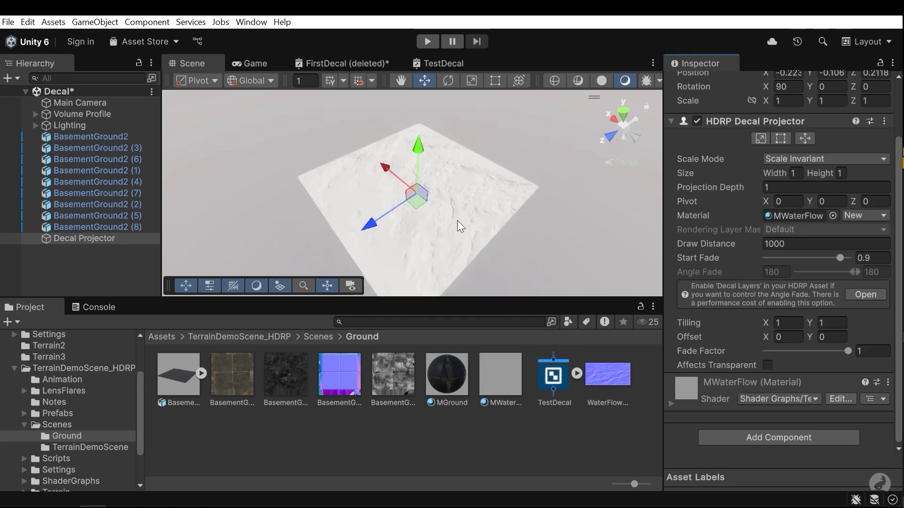
{"action": "left_click_drag", "start_coordinate": [453, 221], "coordinate": [416, 236], "text": "alt"}
{"action": "scroll", "coordinate": [415, 235], "scroll_direction": "down", "scroll_amount": 5}
{"action": "left_click_drag", "start_coordinate": [385, 171], "coordinate": [317, 115]}
{"action": "left_click_drag", "start_coordinate": [414, 174], "coordinate": [433, 229], "text": "alt"}
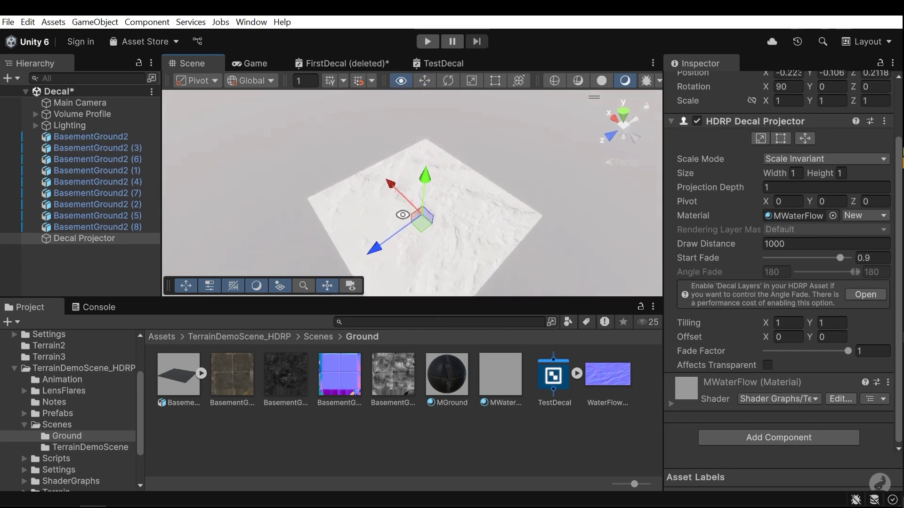
- Set the MWaterFlow material's Alpha to 0
{"action": "left_click", "coordinate": [466, 402]}
{"action": "left_click", "coordinate": [494, 372]}
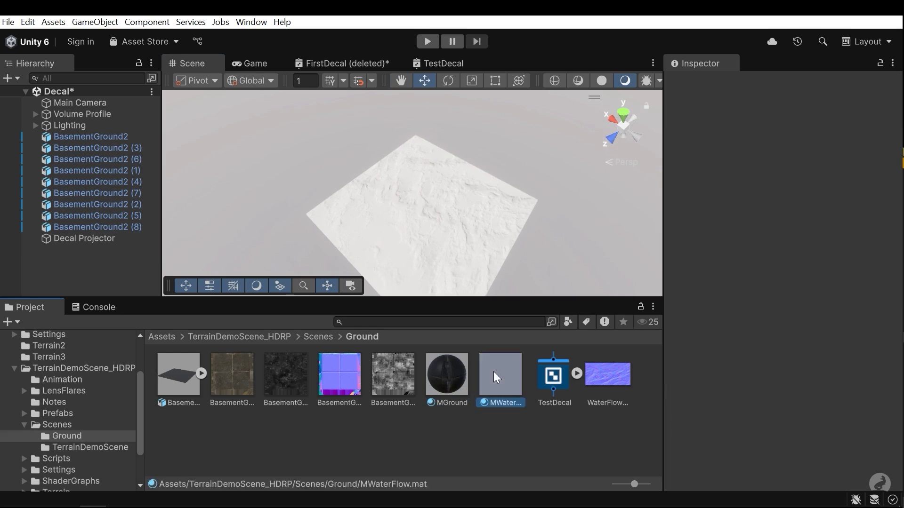
{"action": "scroll", "coordinate": [762, 245], "scroll_direction": "down", "scroll_amount": 1}
{"action": "left_click", "coordinate": [784, 221]}
{"action": "type", "text": "0"}
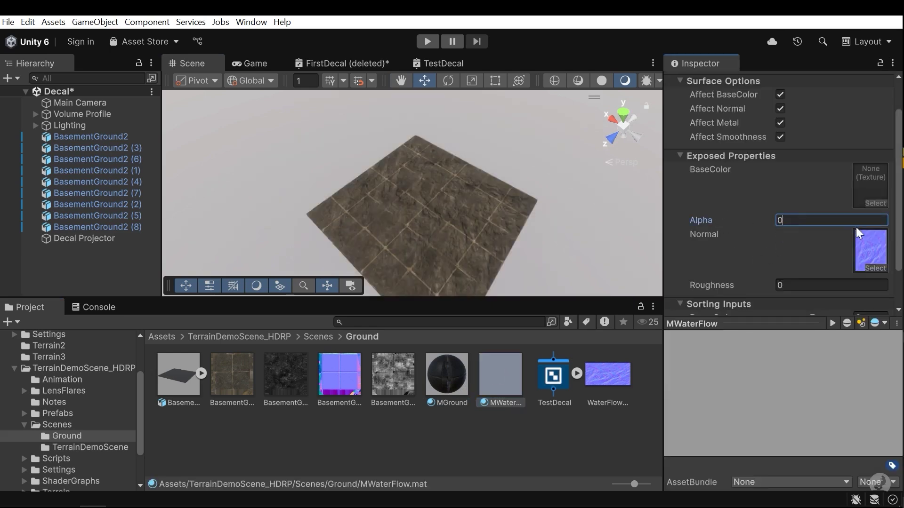
- Set the MWaterFlow material's Roughness to 0.93
{"action": "left_click_drag", "start_coordinate": [423, 229], "coordinate": [464, 208], "text": "alt"}
{"action": "scroll", "coordinate": [767, 269], "scroll_direction": "down", "scroll_amount": 2}
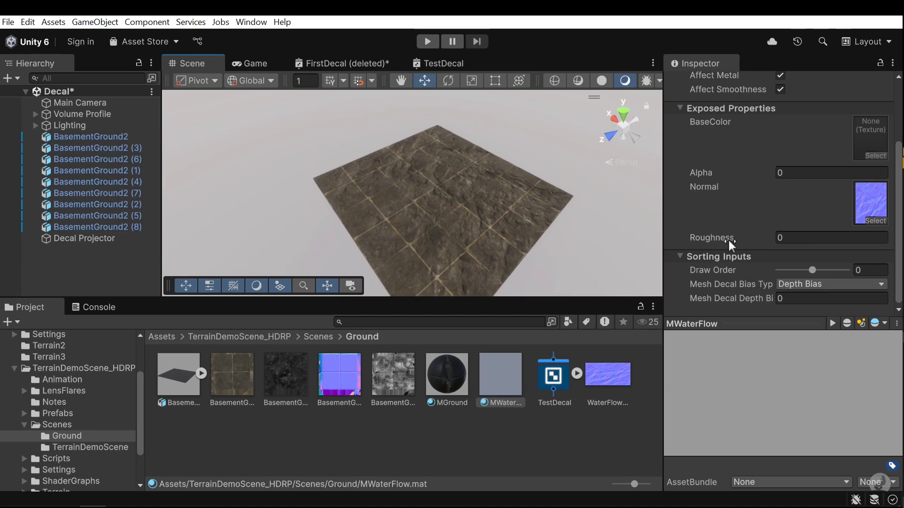
{"action": "left_click_drag", "start_coordinate": [719, 238], "coordinate": [727, 245]}
- Try moving the Decal Projector along the Z axis and undo the move
{"action": "left_click", "coordinate": [83, 238]}
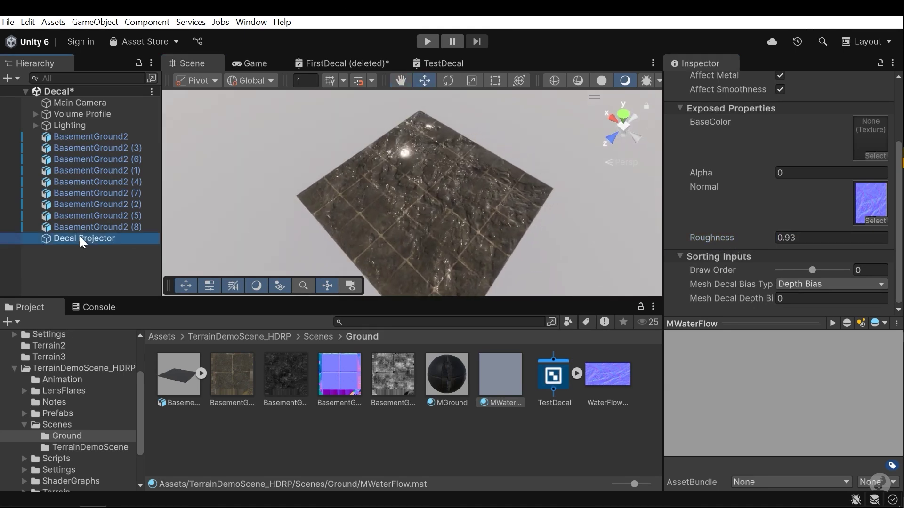
{"action": "mouse_move", "coordinate": [385, 236]}
{"action": "left_mouse_down"}
{"action": "mouse_move", "coordinate": [351, 268]}
{"action": "mouse_move", "coordinate": [419, 231]}
{"action": "mouse_move", "coordinate": [391, 239]}
{"action": "mouse_move", "coordinate": [406, 158]}
{"action": "mouse_move", "coordinate": [413, 234]}
{"action": "mouse_move", "coordinate": [404, 267]}
{"action": "mouse_move", "coordinate": [275, 211]}
{"action": "mouse_move", "coordinate": [357, 221]}
{"action": "mouse_move", "coordinate": [411, 215]}
{"action": "mouse_move", "coordinate": [400, 250]}
{"action": "mouse_move", "coordinate": [401, 215]}
{"action": "mouse_move", "coordinate": [380, 242]}
{"action": "left_mouse_up"}
{"action": "key", "text": "ctrl+z"}
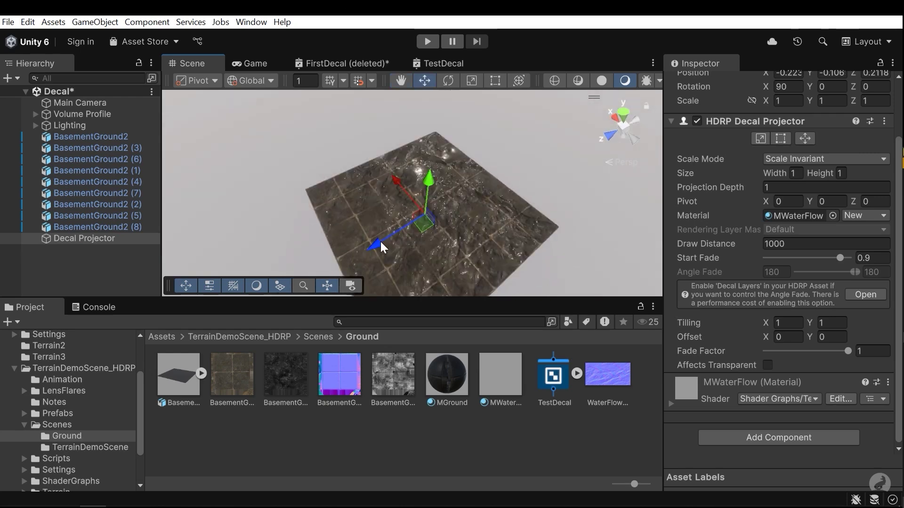
- Add a Tiling And Offset node to the TestDecal graph and place it before the two texture samplers
{"action": "left_click", "coordinate": [434, 62]}
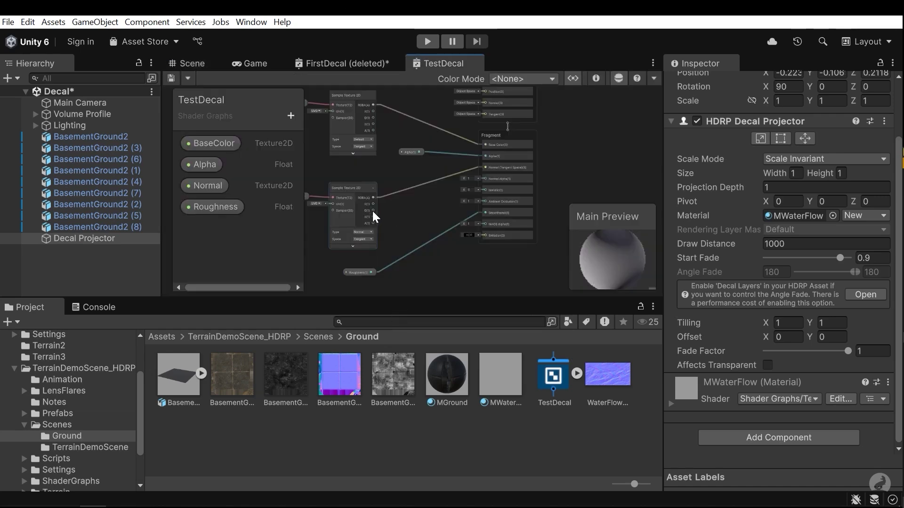
{"action": "middle_click_drag", "start_coordinate": [381, 218], "coordinate": [492, 244]}
{"action": "scroll", "coordinate": [441, 190], "scroll_direction": "up", "scroll_amount": 4}
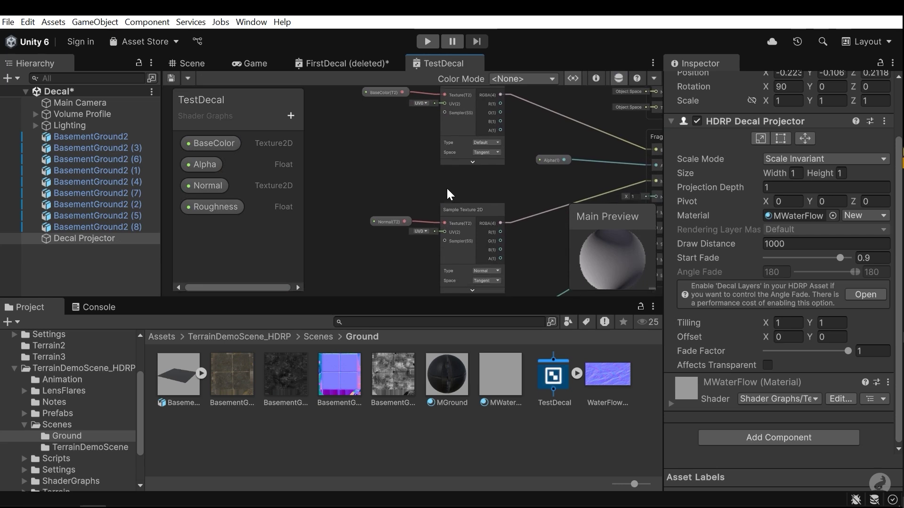
{"action": "middle_click_drag", "start_coordinate": [445, 193], "coordinate": [457, 211]}
{"action": "scroll", "coordinate": [381, 148], "scroll_direction": "up", "scroll_amount": 1}
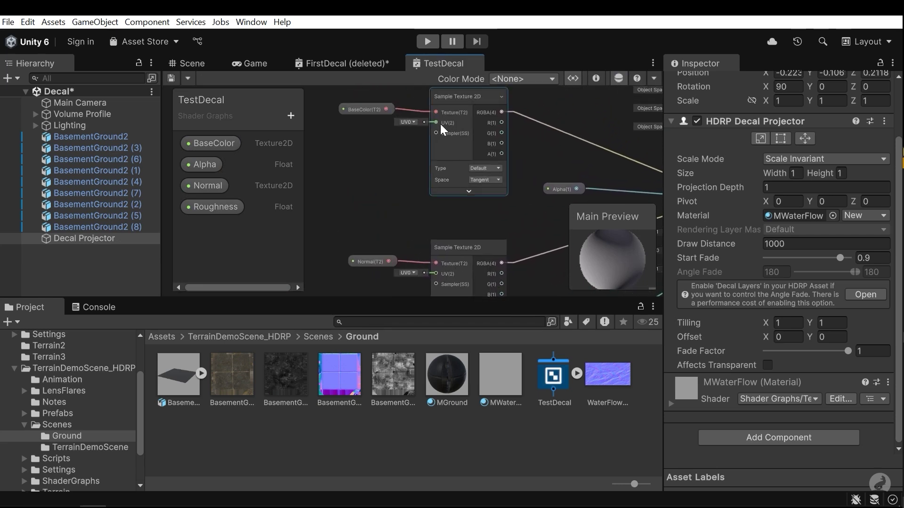
{"action": "middle_click_drag", "start_coordinate": [311, 244], "coordinate": [425, 214]}
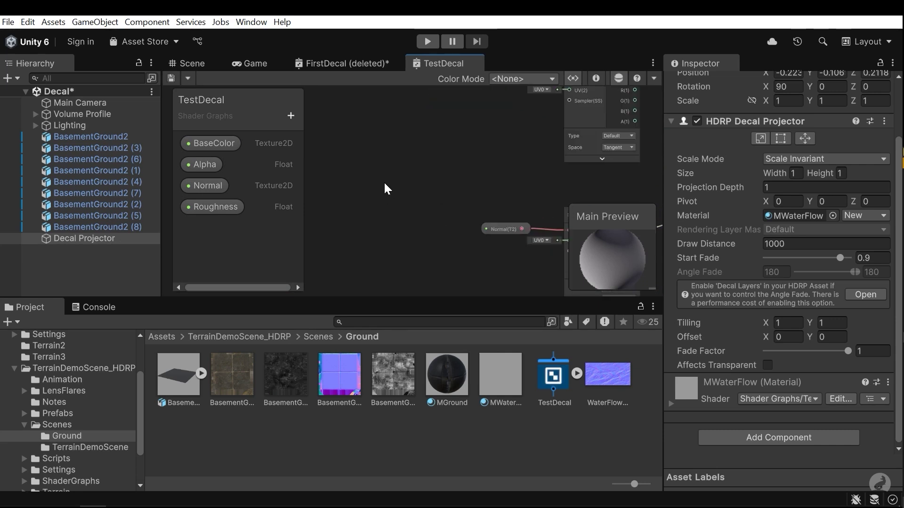
{"action": "key", "text": "space"}
{"action": "type", "text": "till"}
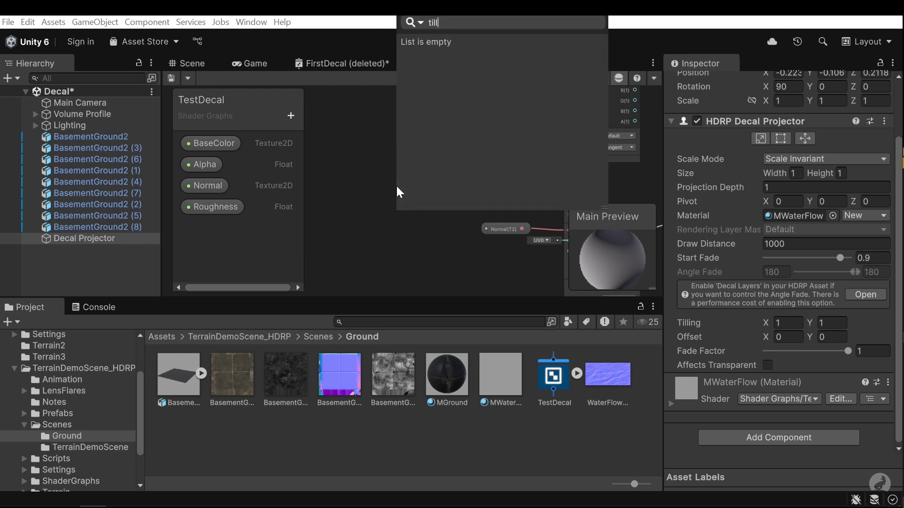
{"action": "key", "text": "BackSpace"}
{"action": "key", "text": "Return"}
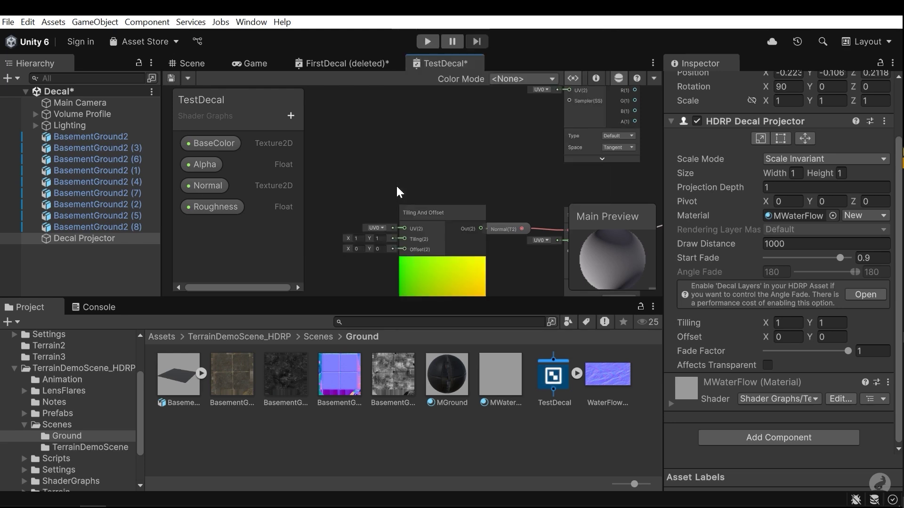
{"action": "left_click_drag", "start_coordinate": [467, 240], "coordinate": [413, 158]}
- Connect the Tiling And Offset output to the UV inputs of the BaseColor and Normal Sample Texture 2D nodes
{"action": "middle_click_drag", "start_coordinate": [445, 170], "coordinate": [398, 237]}
{"action": "mouse_move", "coordinate": [505, 252]}
{"action": "middle_mouse_down"}
{"action": "mouse_move", "coordinate": [487, 221]}
{"action": "mouse_move", "coordinate": [496, 241]}
{"action": "middle_mouse_up"}
{"action": "left_click_drag", "start_coordinate": [369, 193], "coordinate": [513, 185]}
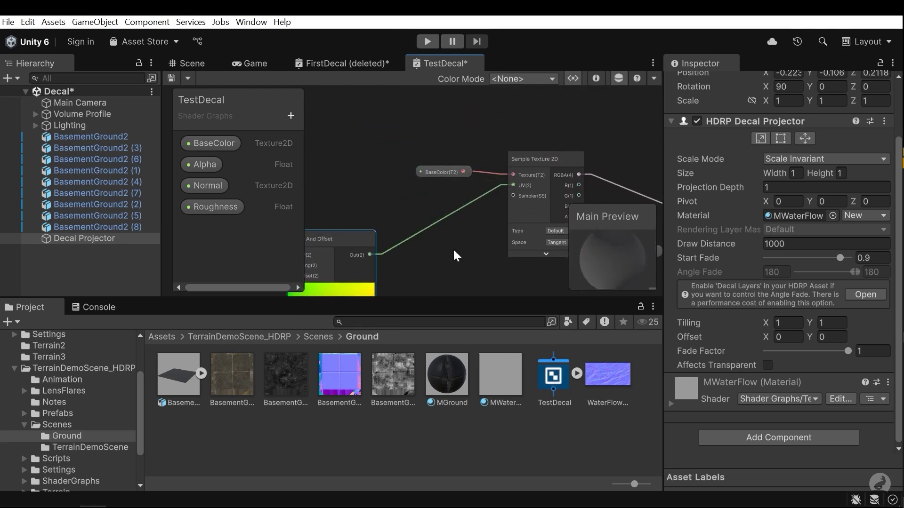
{"action": "middle_click_drag", "start_coordinate": [454, 247], "coordinate": [436, 172]}
{"action": "left_click_drag", "start_coordinate": [352, 179], "coordinate": [496, 200]}
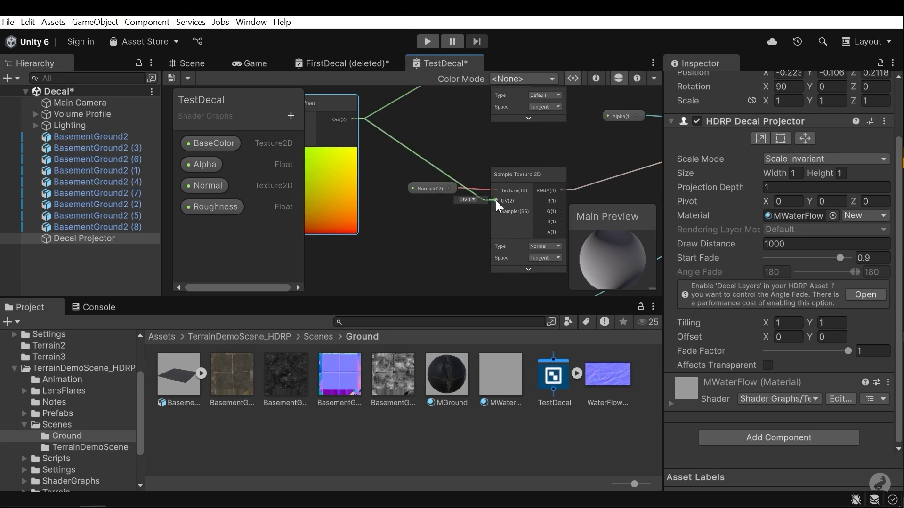
- Add a Time node and place it before the Tiling And Offset node
{"action": "middle_click_drag", "start_coordinate": [445, 221], "coordinate": [554, 238]}
{"action": "scroll", "coordinate": [460, 212], "scroll_direction": "up", "scroll_amount": 4}
{"action": "middle_click_drag", "start_coordinate": [383, 170], "coordinate": [439, 214]}
{"action": "scroll", "coordinate": [460, 212], "scroll_direction": "down", "scroll_amount": 2}
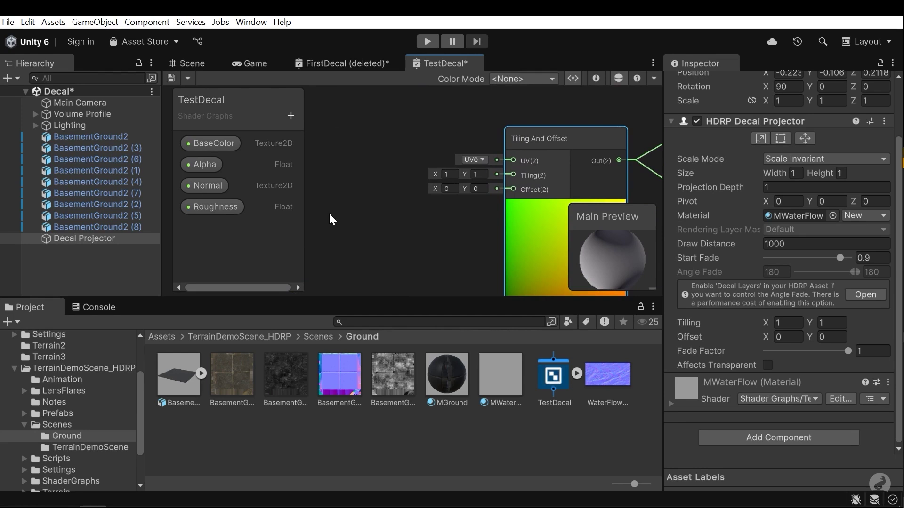
{"action": "key", "text": "space"}
{"action": "type", "text": "time"}
{"action": "key", "text": "Return"}
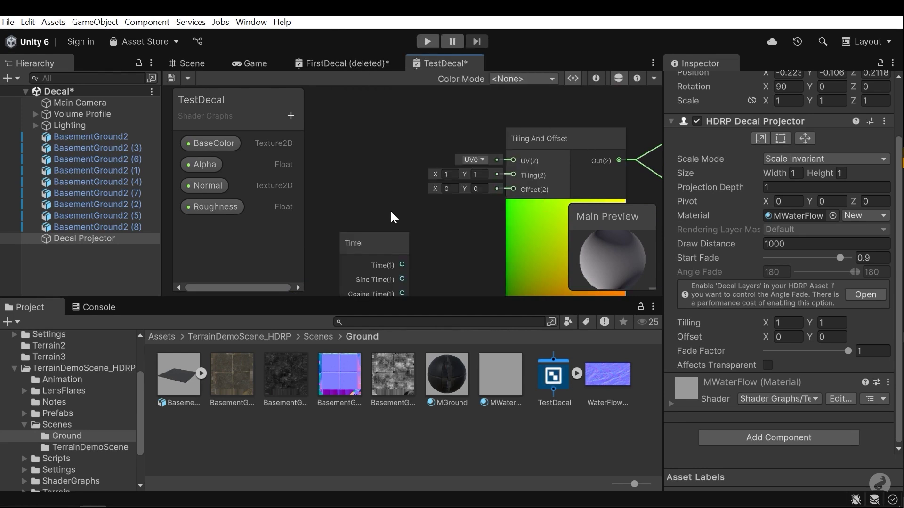
{"action": "left_click_drag", "start_coordinate": [399, 247], "coordinate": [374, 178]}
{"action": "middle_click_drag", "start_coordinate": [385, 183], "coordinate": [386, 236]}
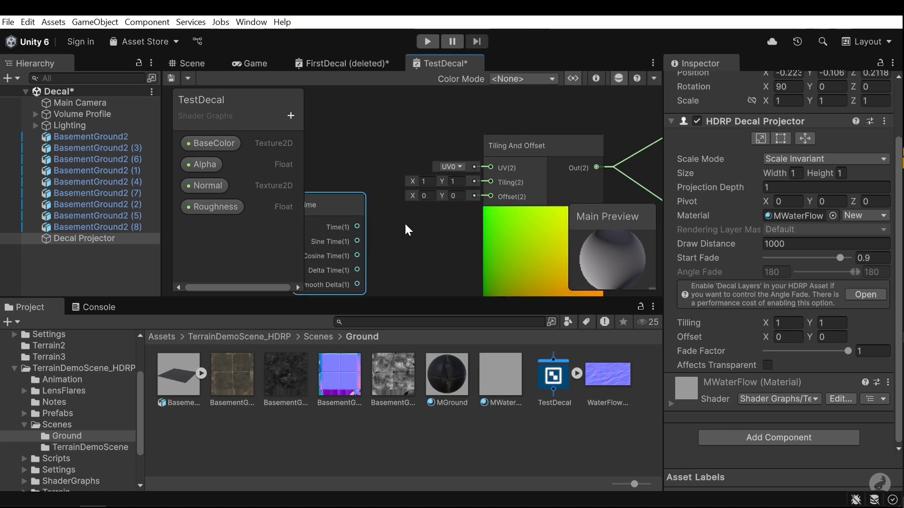
- Connect the Time node's Time output to the Offset input of Tiling And Offset and save the graph
{"action": "mouse_move", "coordinate": [435, 213]}
{"action": "middle_mouse_down"}
{"action": "mouse_move", "coordinate": [450, 211]}
{"action": "mouse_move", "coordinate": [440, 199]}
{"action": "mouse_move", "coordinate": [424, 222]}
{"action": "middle_mouse_up"}
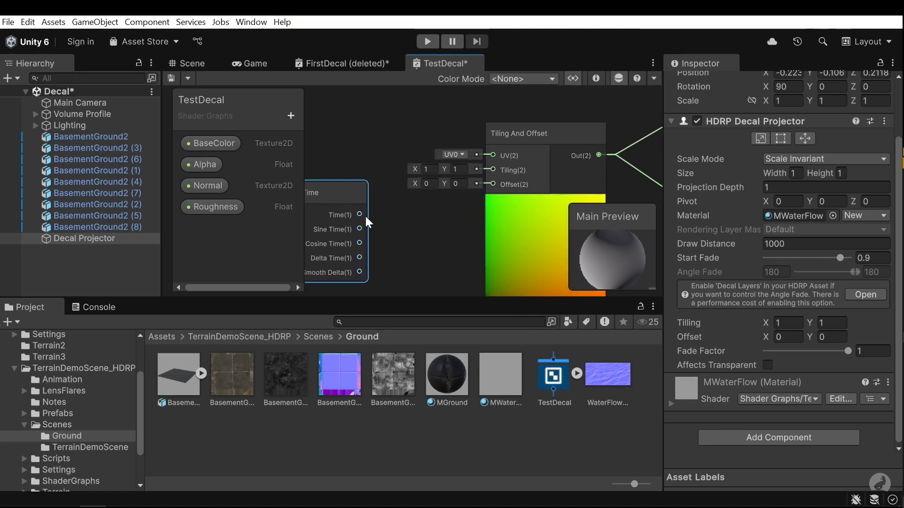
{"action": "left_click_drag", "start_coordinate": [359, 216], "coordinate": [493, 182]}
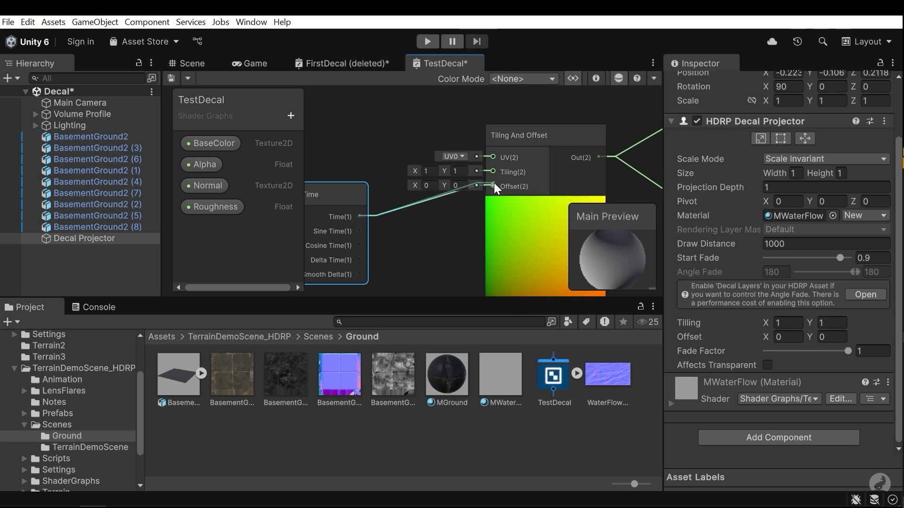
{"action": "middle_click_drag", "start_coordinate": [417, 228], "coordinate": [434, 218]}
{"action": "left_click", "coordinate": [171, 79]}
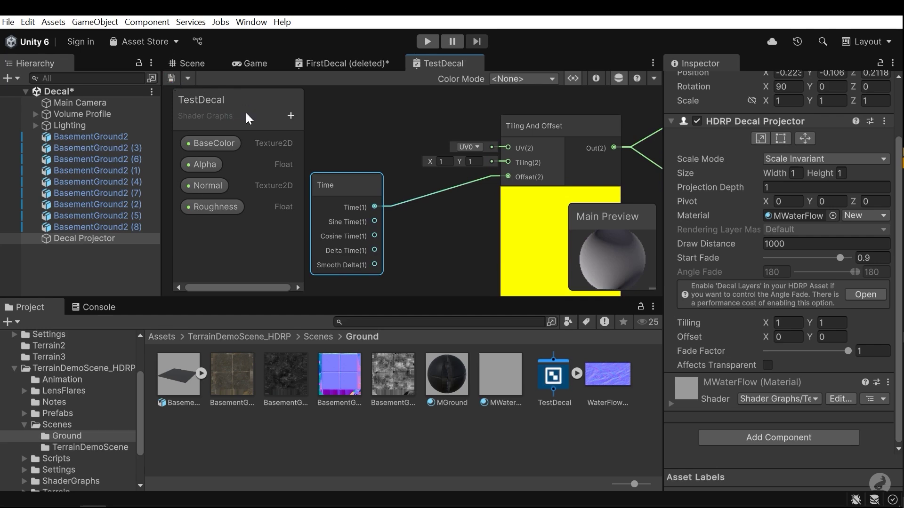
- Examine the water decal's motion on the tiled ground from several angles and return to the TestDecal graph
{"action": "left_click", "coordinate": [193, 65]}
{"action": "left_click_drag", "start_coordinate": [460, 207], "coordinate": [381, 148], "text": "alt"}
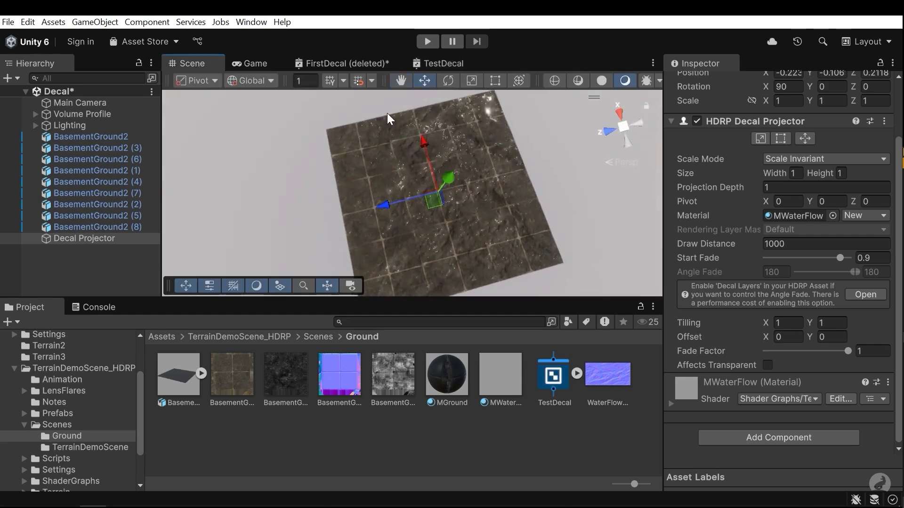
{"action": "left_click_drag", "start_coordinate": [500, 255], "coordinate": [428, 63], "text": "alt"}
{"action": "left_click", "coordinate": [428, 63]}
{"action": "mouse_move", "coordinate": [420, 197]}
{"action": "middle_mouse_down"}
{"action": "mouse_move", "coordinate": [426, 213]}
{"action": "mouse_move", "coordinate": [414, 210]}
{"action": "mouse_move", "coordinate": [429, 208]}
{"action": "middle_mouse_up"}
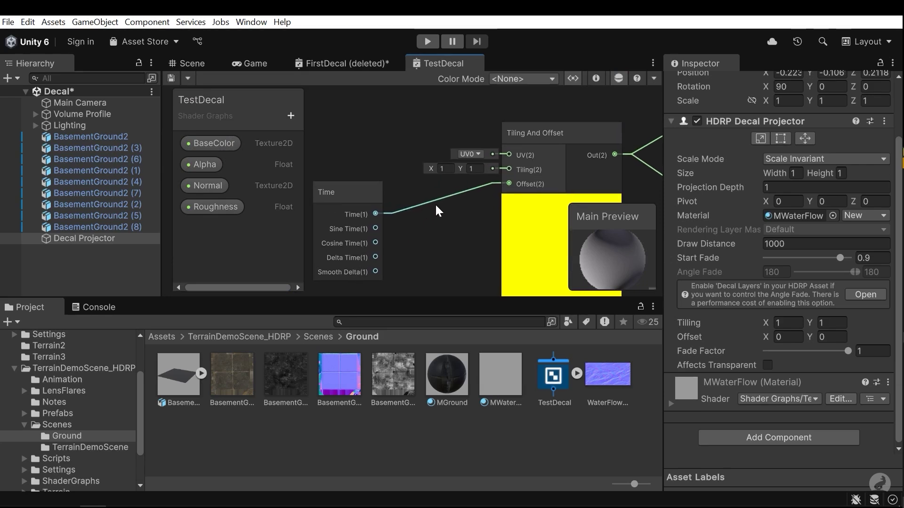
- Add a Combine node from the Channel category and place it between the Time and Tiling And Offset nodes
{"action": "middle_click_drag", "start_coordinate": [527, 179], "coordinate": [496, 155]}
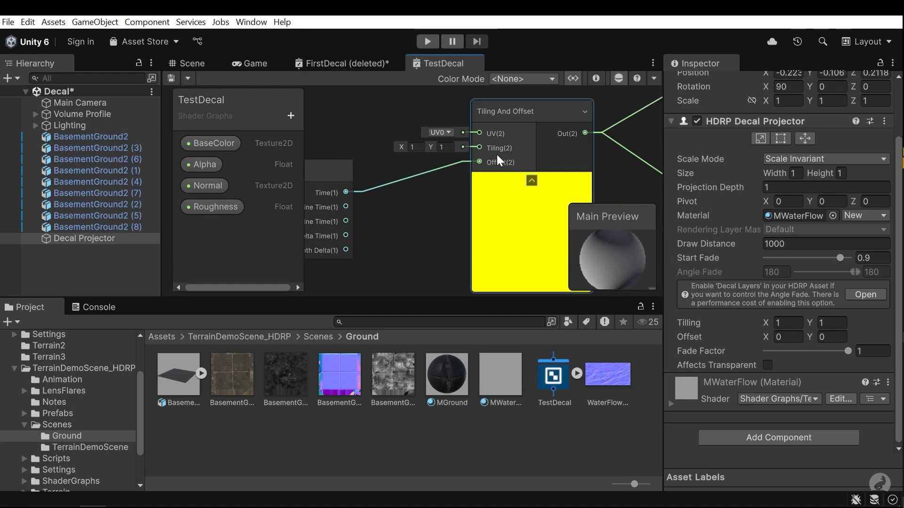
{"action": "middle_click_drag", "start_coordinate": [463, 187], "coordinate": [477, 188]}
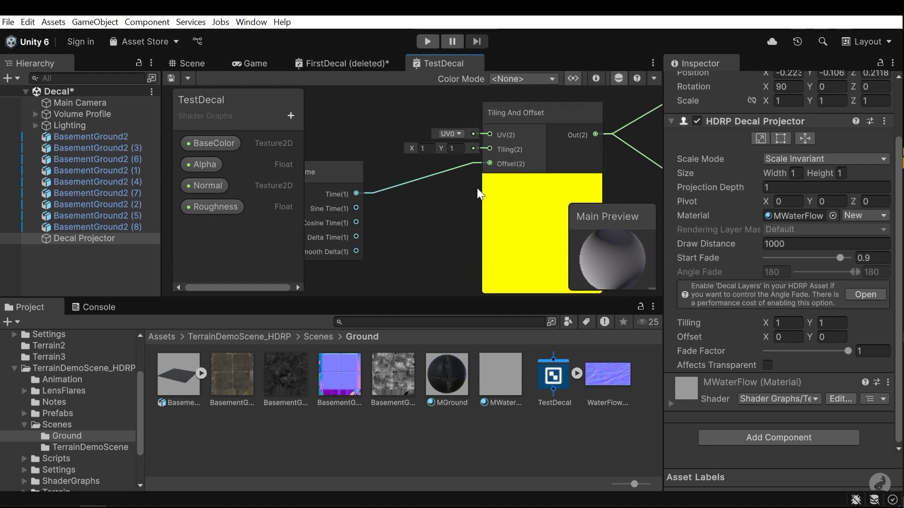
{"action": "middle_click_drag", "start_coordinate": [422, 220], "coordinate": [468, 228]}
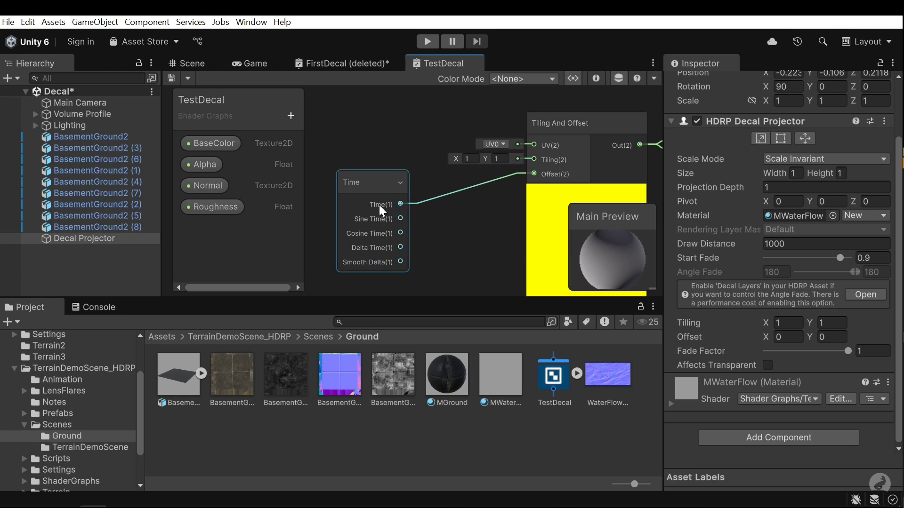
{"action": "left_click_drag", "start_coordinate": [397, 185], "coordinate": [340, 173]}
{"action": "key", "text": "space"}
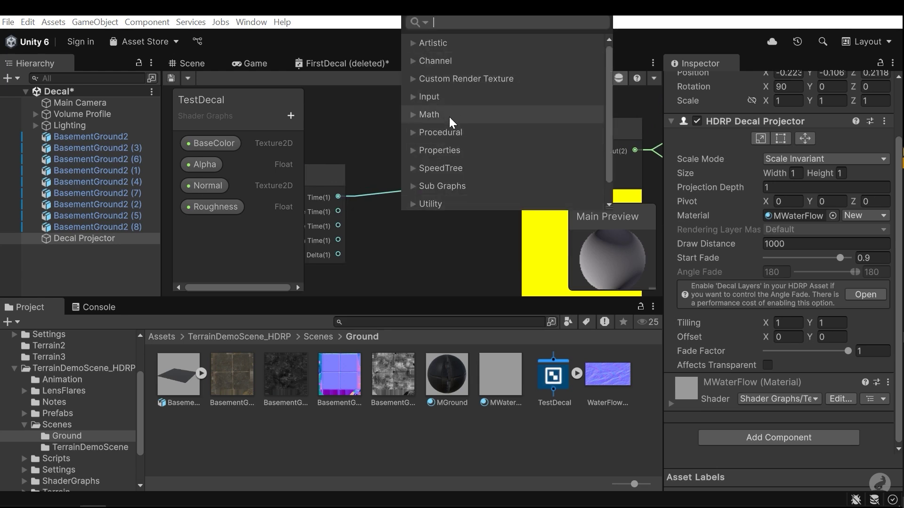
{"action": "left_click", "coordinate": [414, 59]}
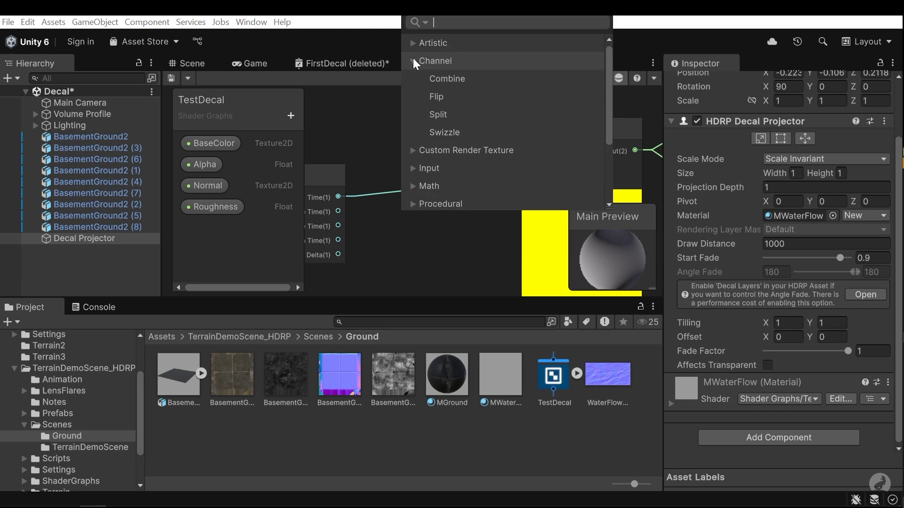
{"action": "left_click", "coordinate": [440, 78]}
{"action": "left_click_drag", "start_coordinate": [443, 238], "coordinate": [430, 210]}
- Connect the Time node's Time output to the R input of the Combine node
{"action": "middle_click_drag", "start_coordinate": [484, 204], "coordinate": [434, 203]}
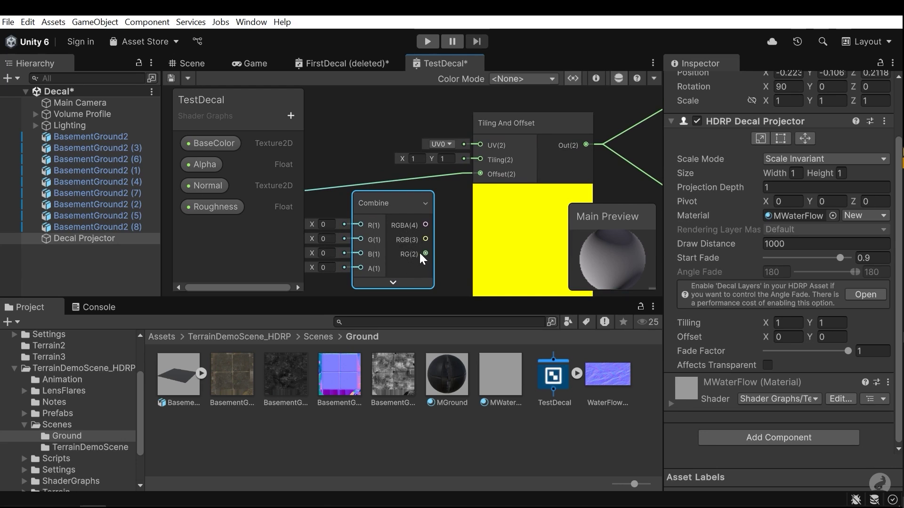
{"action": "middle_click_drag", "start_coordinate": [392, 245], "coordinate": [474, 255]}
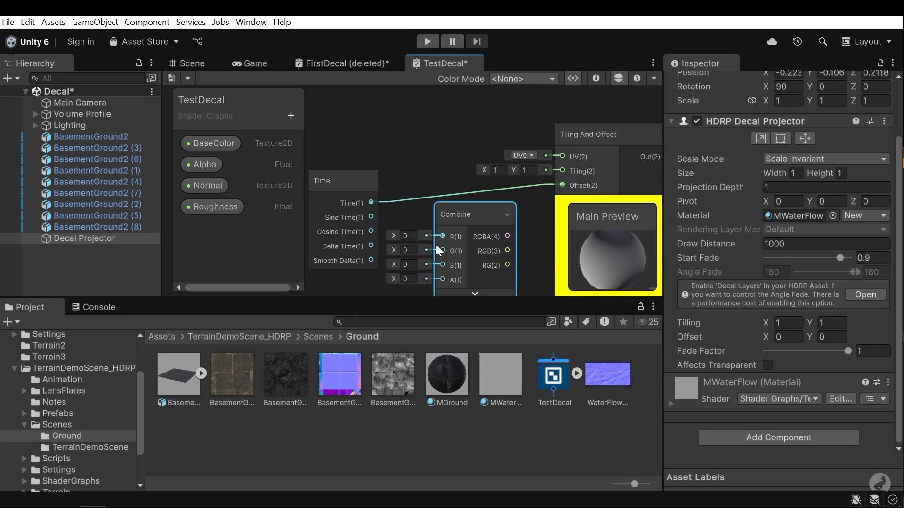
{"action": "middle_click_drag", "start_coordinate": [398, 203], "coordinate": [393, 194]}
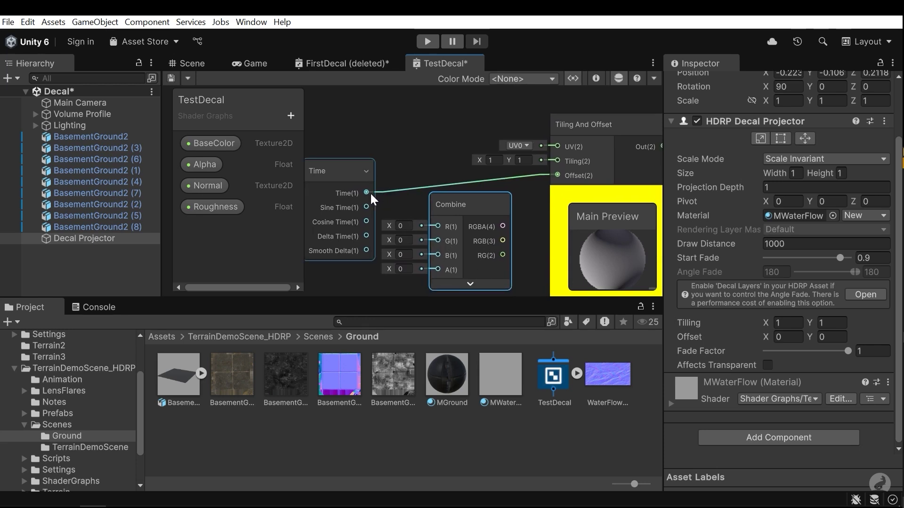
{"action": "left_click_drag", "start_coordinate": [366, 193], "coordinate": [436, 226]}
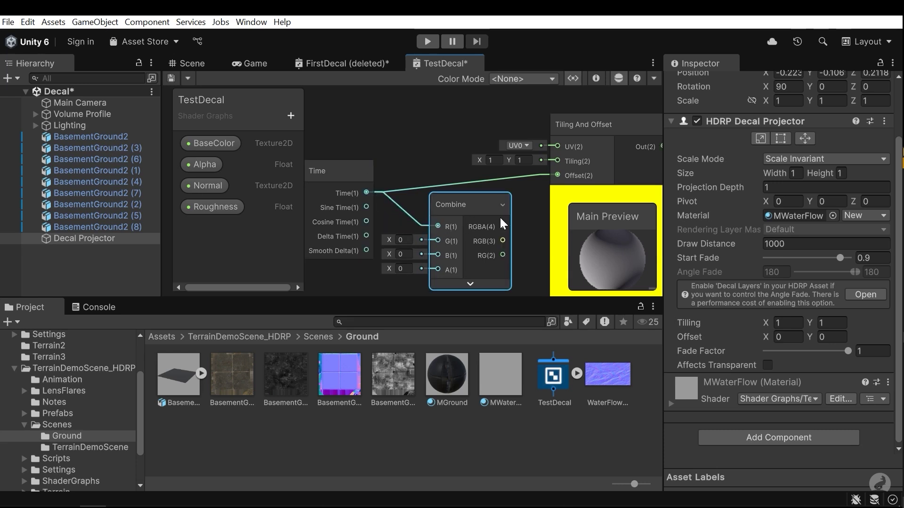
- Connect the Combine node's RG output to the Offset input of Tiling And Offset, replacing the direct Time link
{"action": "middle_click_drag", "start_coordinate": [429, 221], "coordinate": [377, 170]}
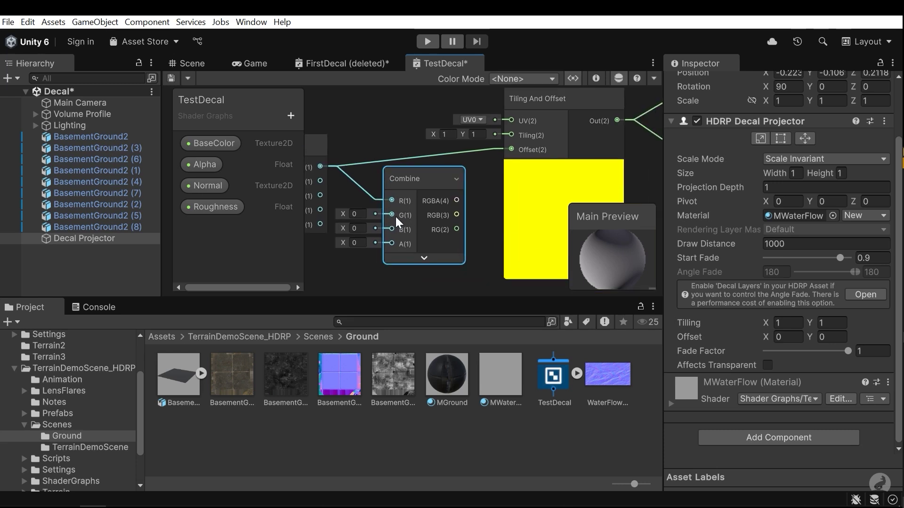
{"action": "middle_click_drag", "start_coordinate": [437, 210], "coordinate": [446, 259]}
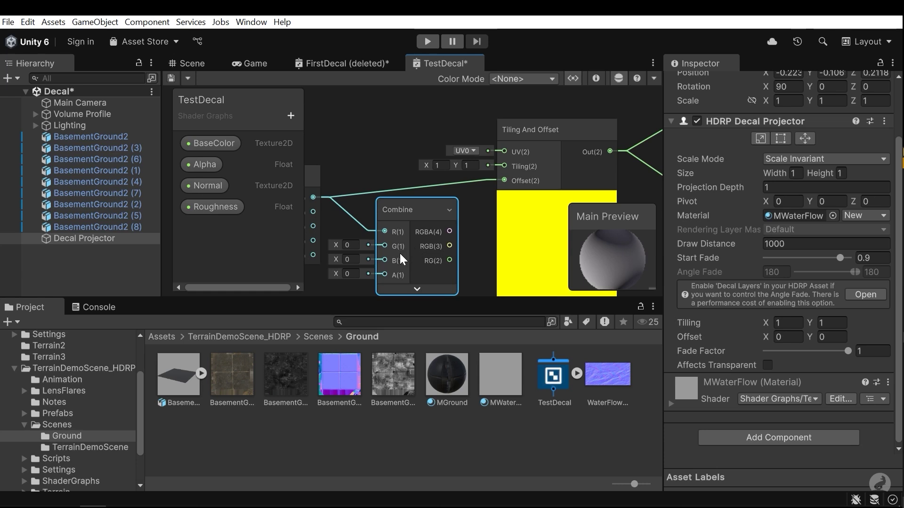
{"action": "middle_click_drag", "start_coordinate": [491, 241], "coordinate": [440, 244]}
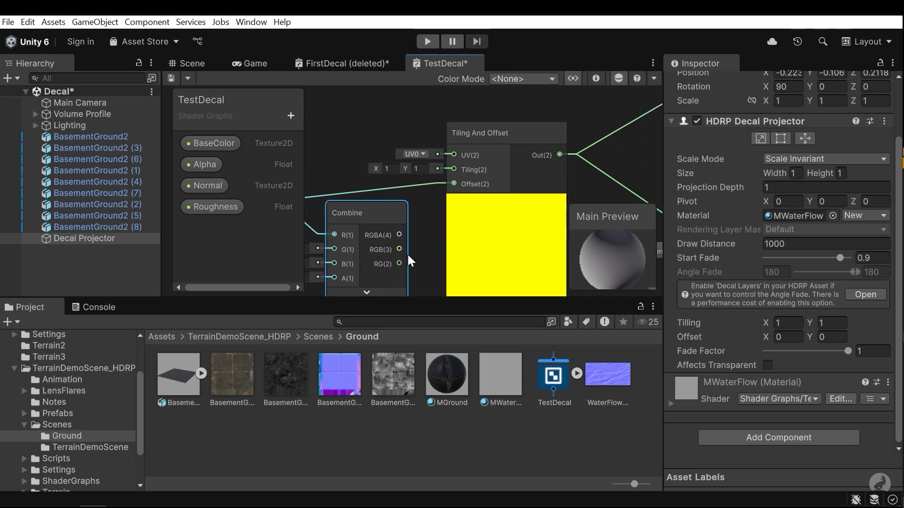
{"action": "left_click_drag", "start_coordinate": [400, 262], "coordinate": [454, 182]}
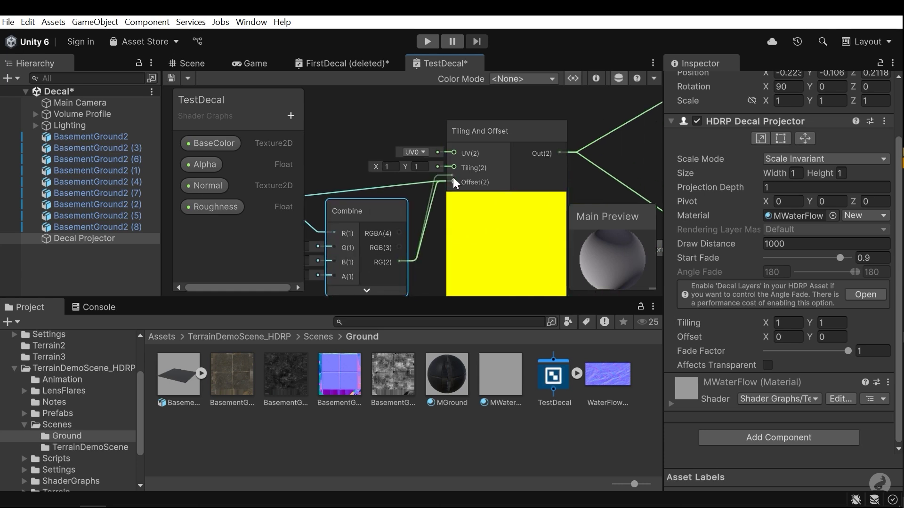
{"action": "middle_click_drag", "start_coordinate": [374, 235], "coordinate": [447, 187]}
{"action": "left_click_drag", "start_coordinate": [447, 187], "coordinate": [448, 191]}
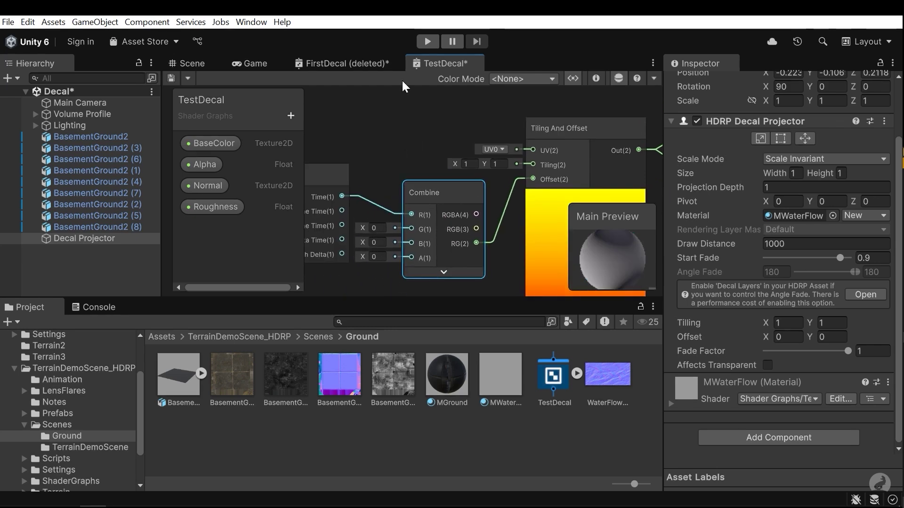
- Save the TestDecal graph and check the decal's flow direction on the ground in the scene
{"action": "left_click", "coordinate": [171, 78]}
{"action": "left_click", "coordinate": [190, 62]}
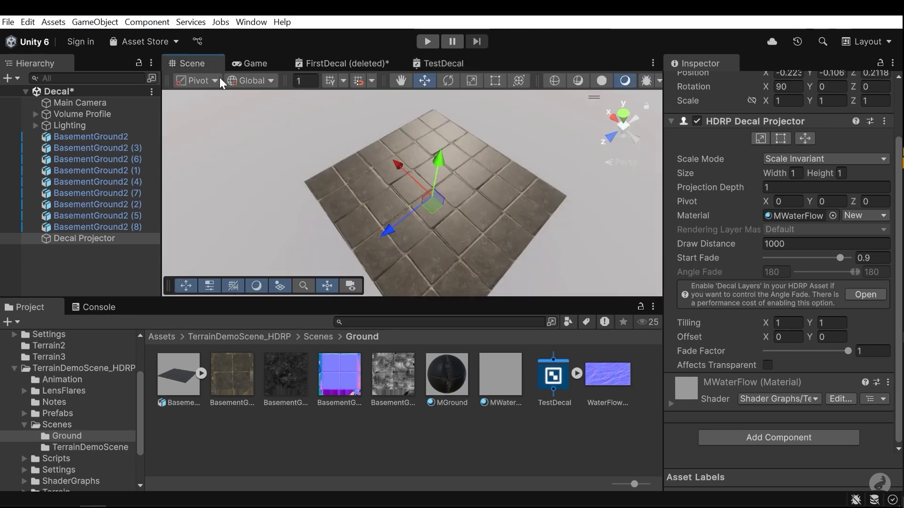
{"action": "middle_click_drag", "start_coordinate": [429, 133], "coordinate": [453, 167]}
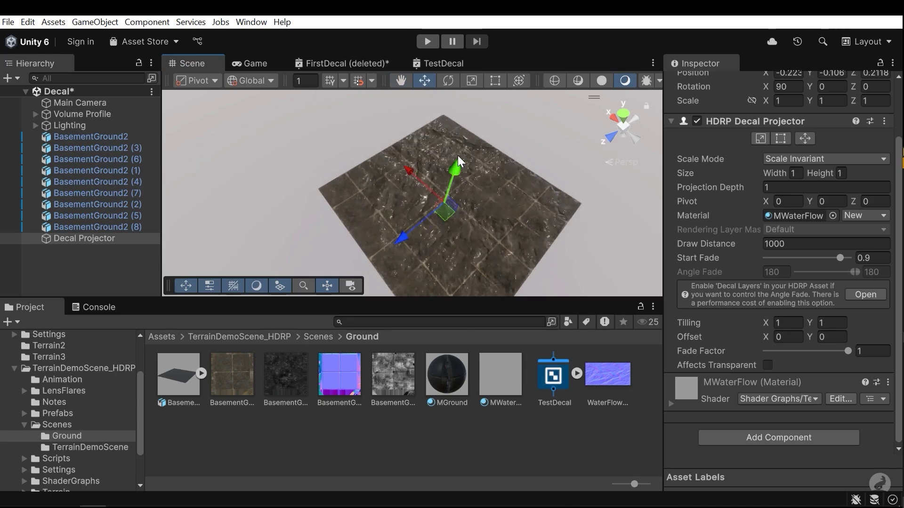
{"action": "left_click_drag", "start_coordinate": [435, 205], "coordinate": [428, 179], "text": "alt"}
- Add a Float property named Speed to the TestDecal graph
{"action": "left_click", "coordinate": [444, 63]}
{"action": "left_click", "coordinate": [290, 115]}
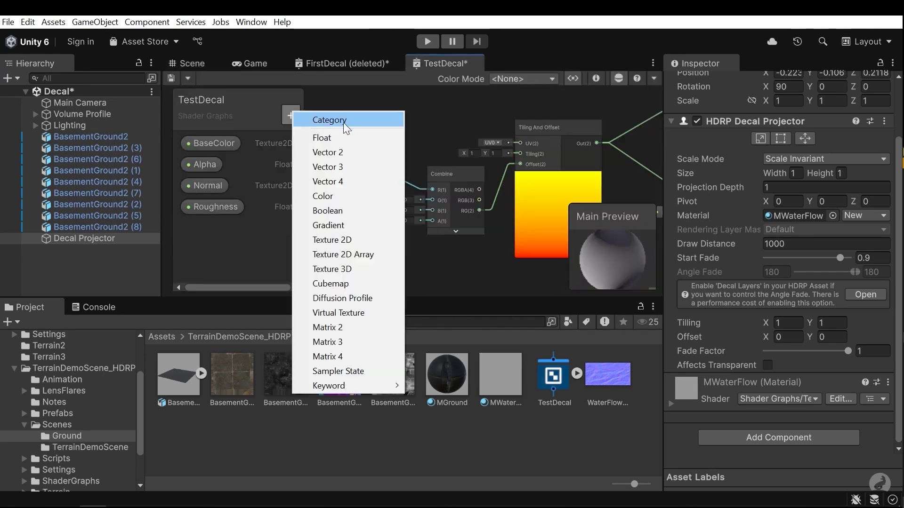
{"action": "left_click", "coordinate": [346, 138]}
{"action": "type", "text": "Speed"}
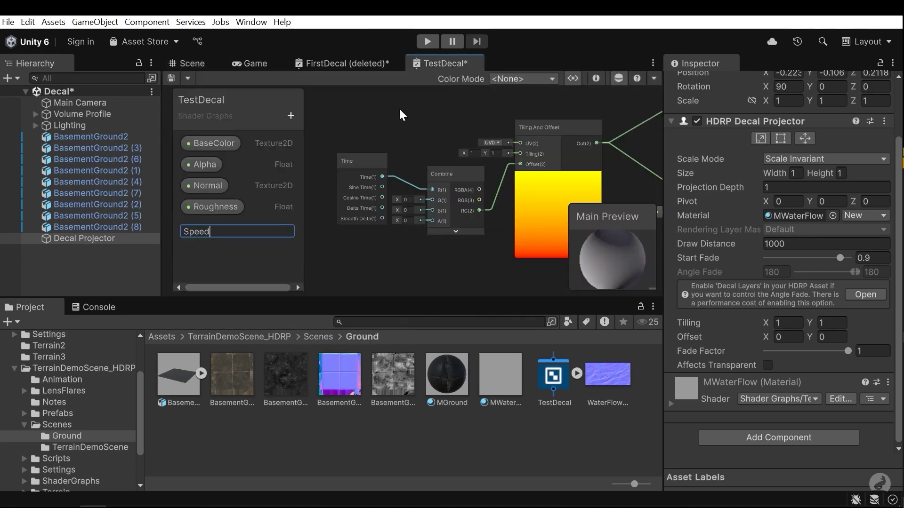
{"action": "key", "text": "Return"}
- Place the Speed property in the graph below the Time node, moving Time further away from Combine
{"action": "left_click_drag", "start_coordinate": [207, 228], "coordinate": [428, 242]}
{"action": "middle_click_drag", "start_coordinate": [417, 222], "coordinate": [457, 241]}
{"action": "left_click_drag", "start_coordinate": [404, 192], "coordinate": [320, 158]}
{"action": "middle_click_drag", "start_coordinate": [413, 222], "coordinate": [453, 215]}
{"action": "left_click_drag", "start_coordinate": [478, 274], "coordinate": [379, 219]}
{"action": "middle_click_drag", "start_coordinate": [402, 186], "coordinate": [399, 224]}
{"action": "scroll", "coordinate": [400, 226], "scroll_direction": "up", "scroll_amount": 1}
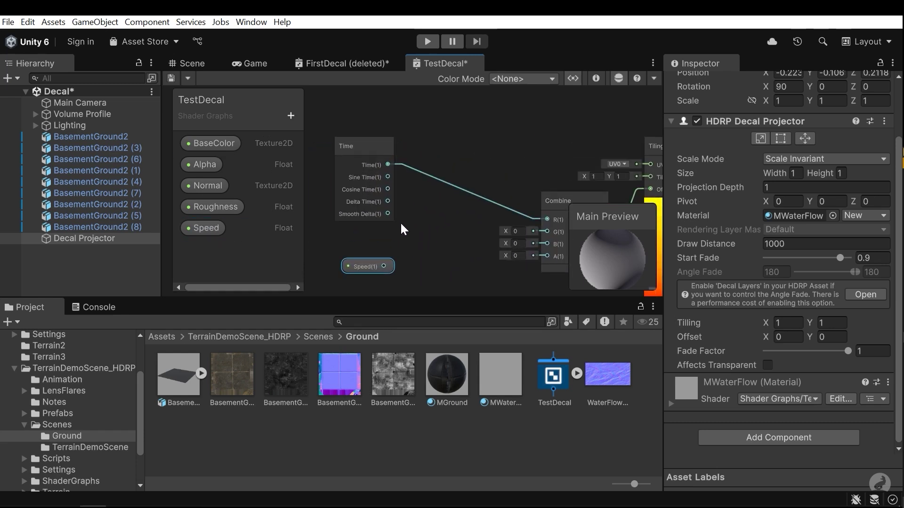
- Add a Multiply node that multiplies Time by Speed and feeds its output into Combine's R input
{"action": "left_click", "coordinate": [431, 208]}
{"action": "key", "text": "space"}
{"action": "type", "text": "mut"}
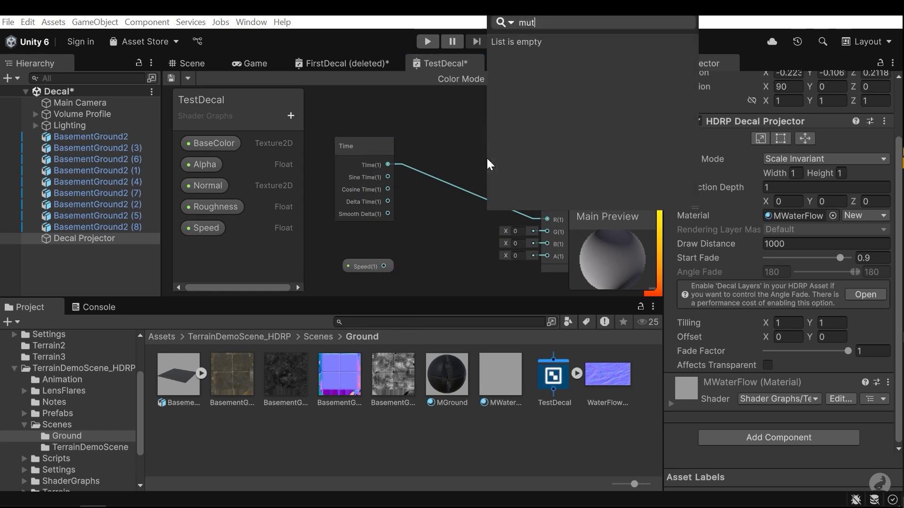
{"action": "key", "text": "BackSpace"}
{"action": "key", "text": "Return"}
{"action": "left_click_drag", "start_coordinate": [510, 191], "coordinate": [448, 191]}
{"action": "left_click_drag", "start_coordinate": [388, 164], "coordinate": [444, 205]}
{"action": "left_click_drag", "start_coordinate": [383, 266], "coordinate": [546, 206]}
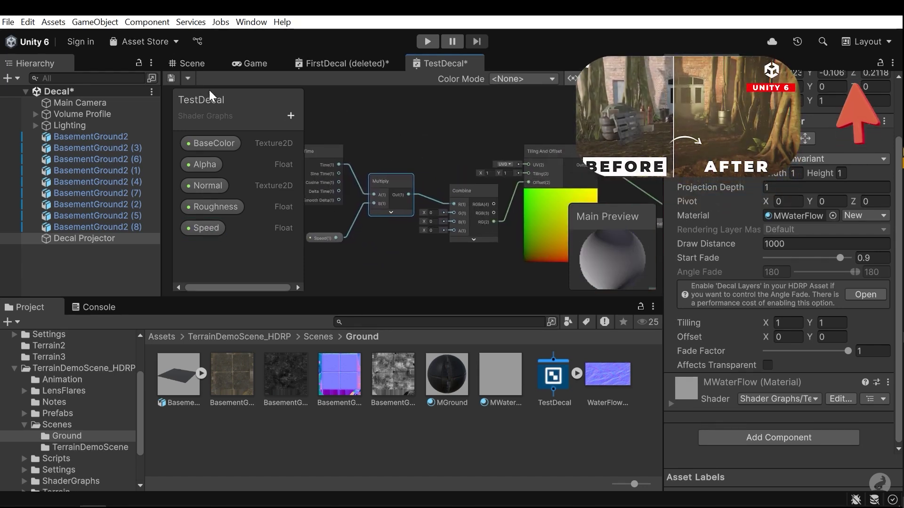
- Set the MWaterFlow material's Speed to 0.1 and view the slower water flow on the ground
{"action": "left_click", "coordinate": [194, 64]}
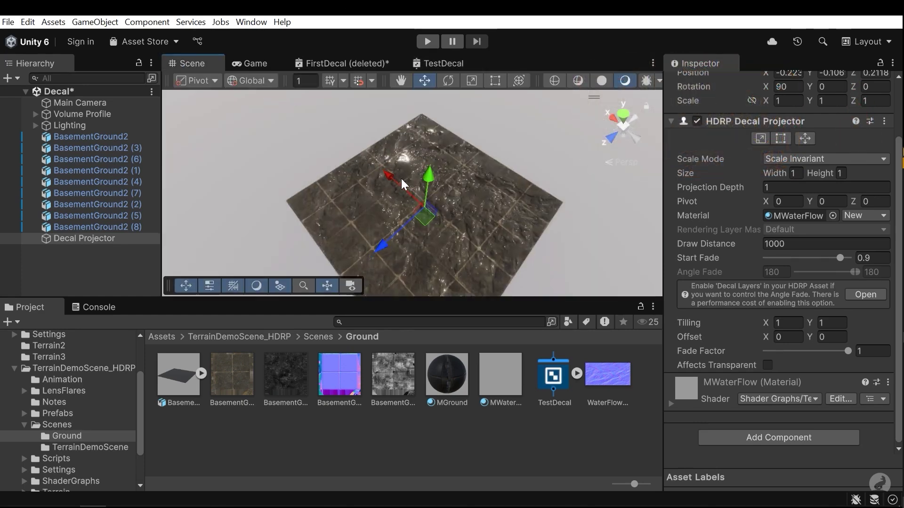
{"action": "double_click", "coordinate": [800, 215]}
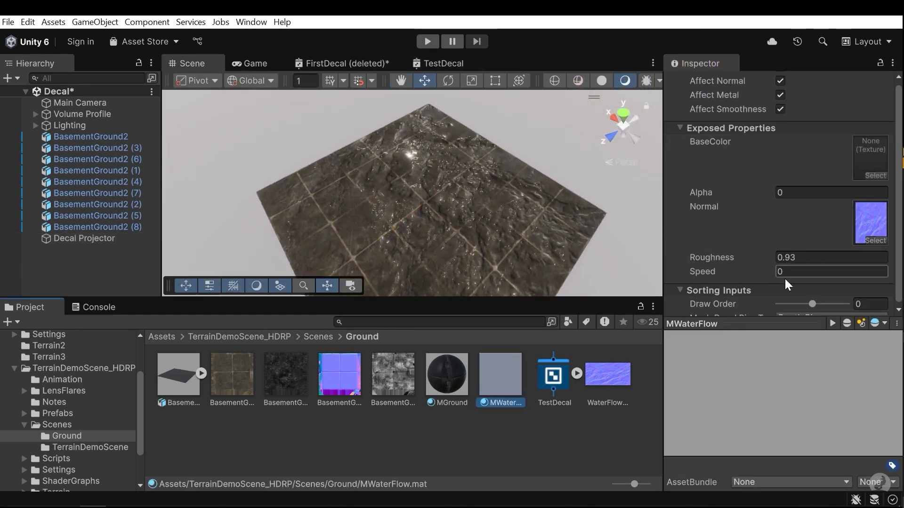
{"action": "left_click", "coordinate": [799, 272]}
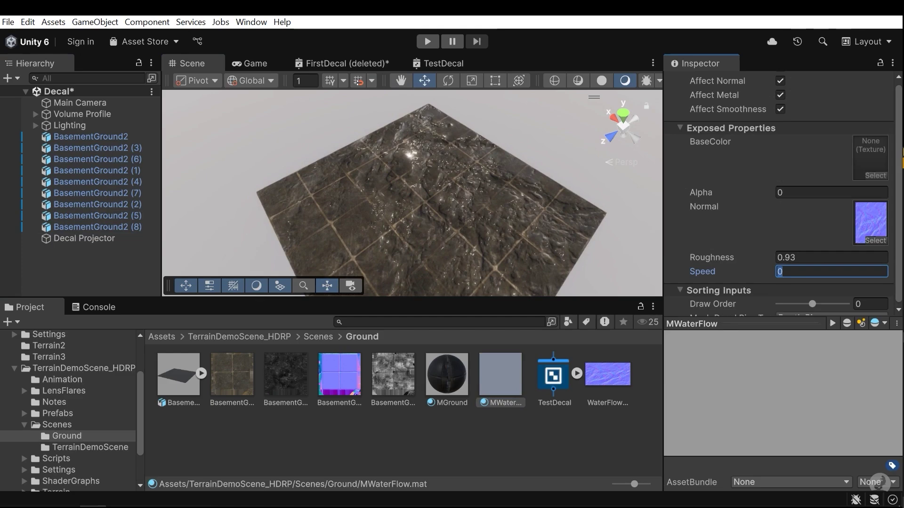
{"action": "type", "text": ".1"}
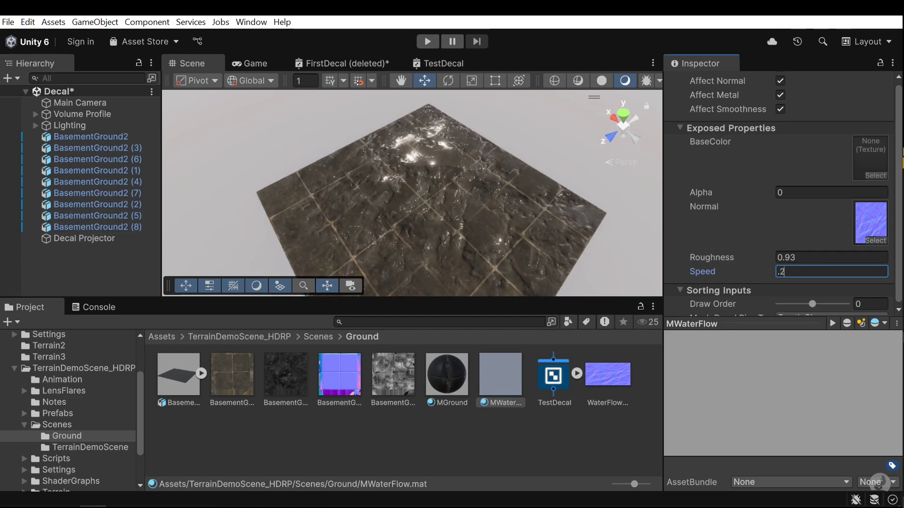
{"action": "key", "text": "Return"}
{"action": "left_click_drag", "start_coordinate": [551, 219], "coordinate": [457, 168], "text": "alt"}
{"action": "middle_click_drag", "start_coordinate": [400, 188], "coordinate": [447, 227]}
{"action": "left_click_drag", "start_coordinate": [447, 228], "coordinate": [501, 222], "text": "alt"}
{"action": "middle_click_drag", "start_coordinate": [501, 222], "coordinate": [478, 203]}
- Add a Plane 3D object to the scene
{"action": "left_click", "coordinate": [95, 22]}
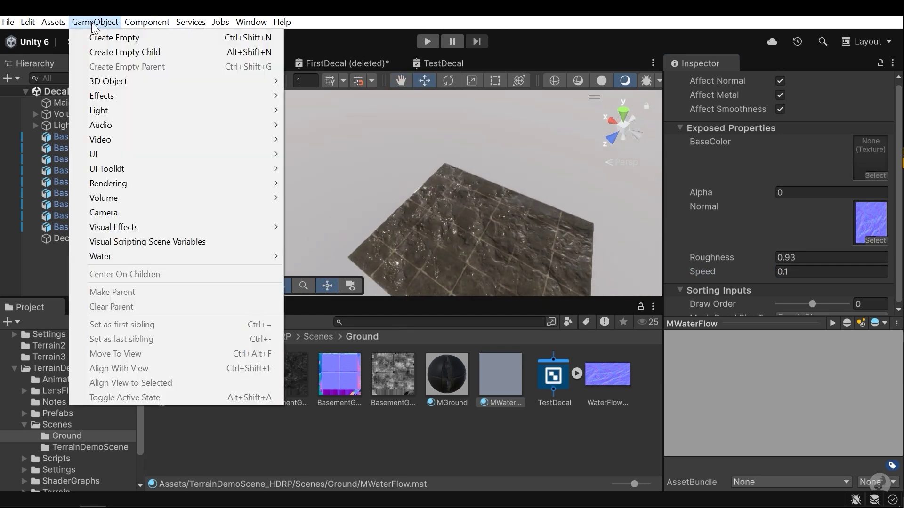
{"action": "mouse_move", "coordinate": [109, 80]}
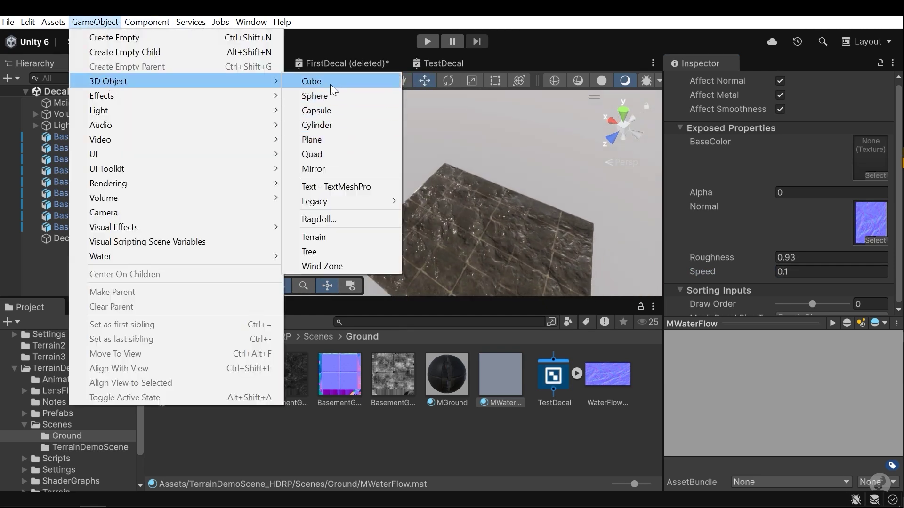
{"action": "mouse_move", "coordinate": [143, 83]}
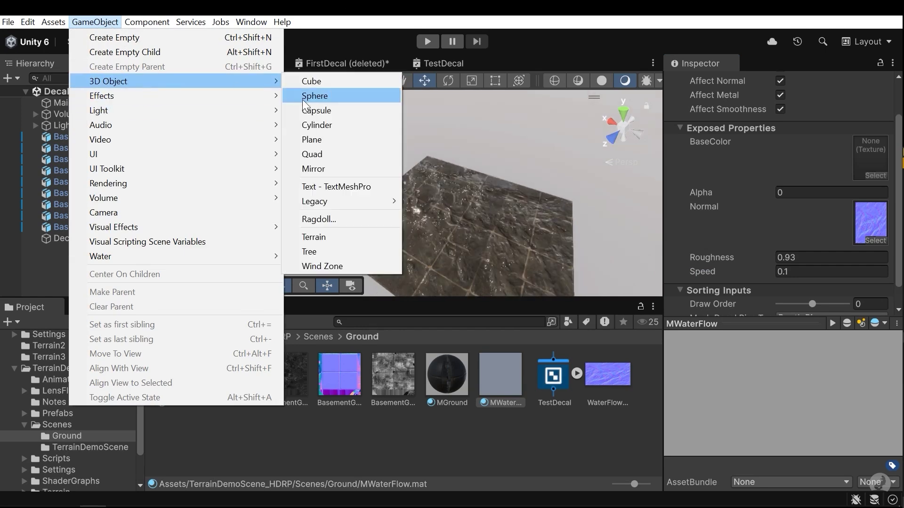
{"action": "left_click", "coordinate": [321, 140]}
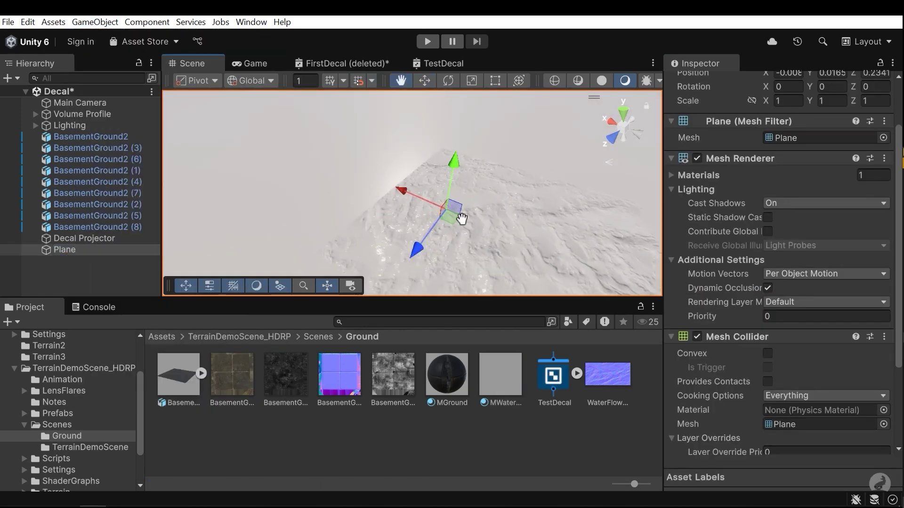
- Rotate the plane 90 degrees about Z and scale it down uniformly to about 0.081
{"action": "key", "text": "e"}
{"action": "left_click_drag", "start_coordinate": [466, 197], "coordinate": [506, 395], "text": "ctrl"}
{"action": "key", "text": "r"}
{"action": "left_click_drag", "start_coordinate": [422, 190], "coordinate": [350, 193]}
{"action": "scroll", "coordinate": [383, 230], "scroll_direction": "up", "scroll_amount": 4}
- Vertex-snap the upright plane to the edge of the tiled ground so it stands as a wall
{"action": "key", "text": "w"}
{"action": "key", "text": "v"}
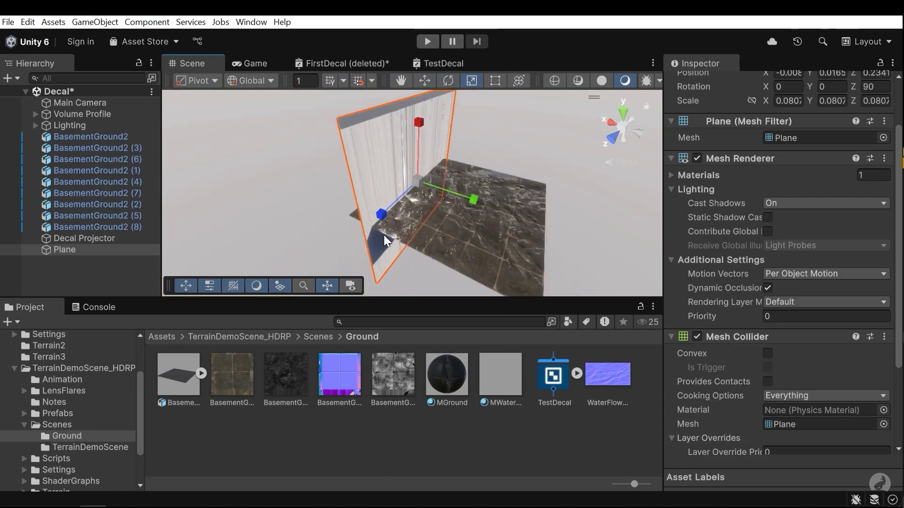
{"action": "left_click_drag", "start_coordinate": [367, 276], "coordinate": [343, 210]}
{"action": "middle_click_drag", "start_coordinate": [410, 196], "coordinate": [408, 214]}
{"action": "left_click_drag", "start_coordinate": [408, 214], "coordinate": [349, 168], "text": "alt"}
{"action": "middle_click_drag", "start_coordinate": [349, 167], "coordinate": [383, 219]}
{"action": "left_click_drag", "start_coordinate": [384, 219], "coordinate": [196, 150], "text": "alt"}
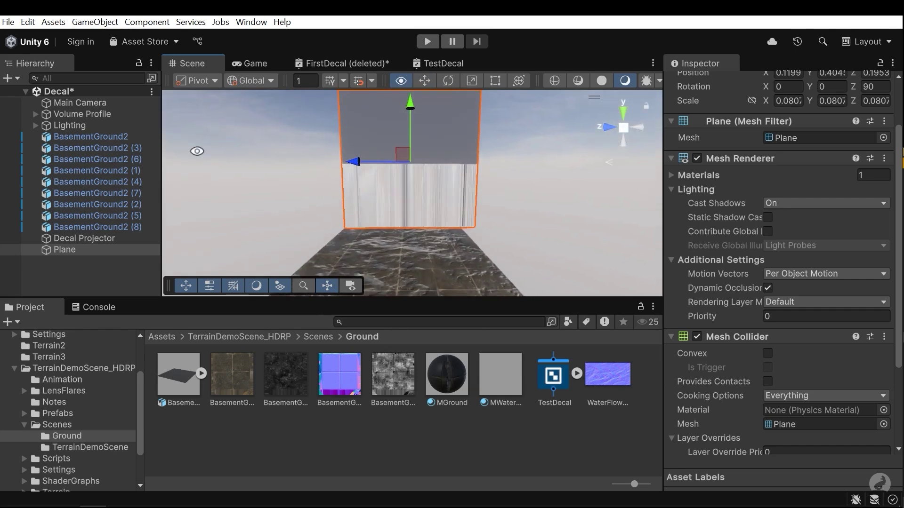
{"action": "left_click_drag", "start_coordinate": [355, 161], "coordinate": [489, 222]}
- Set the ground Decal Projector's Projection Depth to 0.25 and lower the projector slightly to about Y -0.123
{"action": "left_click", "coordinate": [95, 239]}
{"action": "key", "text": "e"}
{"action": "left_click_drag", "start_coordinate": [517, 180], "coordinate": [434, 206], "text": "alt"}
{"action": "middle_click_drag", "start_coordinate": [454, 212], "coordinate": [476, 210]}
{"action": "middle_click_drag", "start_coordinate": [340, 145], "coordinate": [350, 158]}
{"action": "middle_click_drag", "start_coordinate": [442, 200], "coordinate": [428, 175]}
{"action": "left_click_drag", "start_coordinate": [428, 174], "coordinate": [394, 194], "text": "alt"}
{"action": "left_click_drag", "start_coordinate": [447, 245], "coordinate": [424, 210], "text": "alt"}
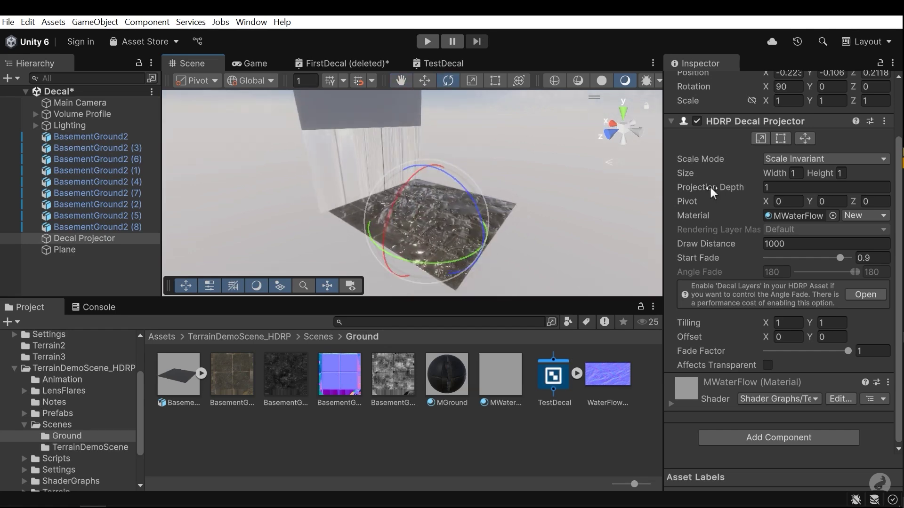
{"action": "left_click_drag", "start_coordinate": [716, 183], "coordinate": [696, 190]}
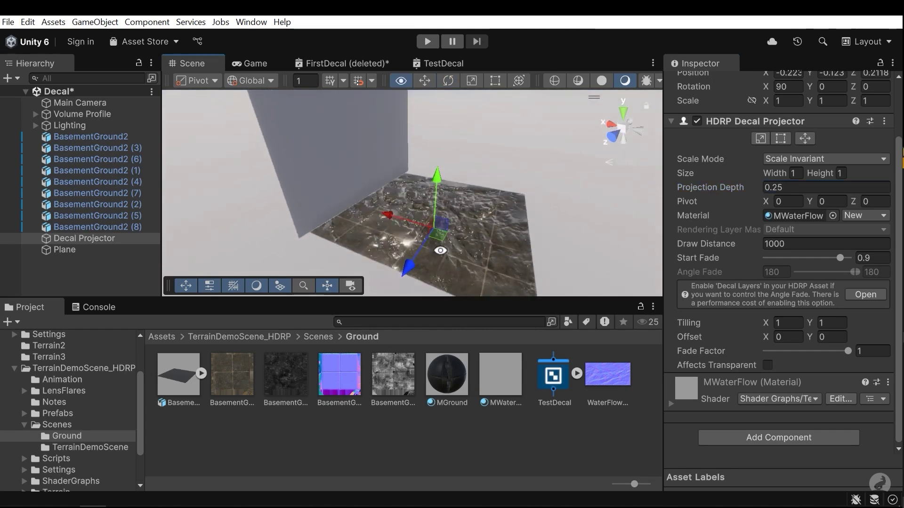
- Duplicate the Decal Projector and raise the copy above the ground to about Y 0.466
{"action": "left_click_drag", "start_coordinate": [433, 242], "coordinate": [461, 124], "text": "alt"}
{"action": "key", "text": "ctrl+d"}
{"action": "middle_click_drag", "start_coordinate": [461, 124], "coordinate": [460, 165]}
{"action": "left_click_drag", "start_coordinate": [461, 166], "coordinate": [471, 157], "text": "alt"}
- Rotate the duplicated Decal Projector to face the wall plane and move it against the wall
{"action": "key", "text": "e"}
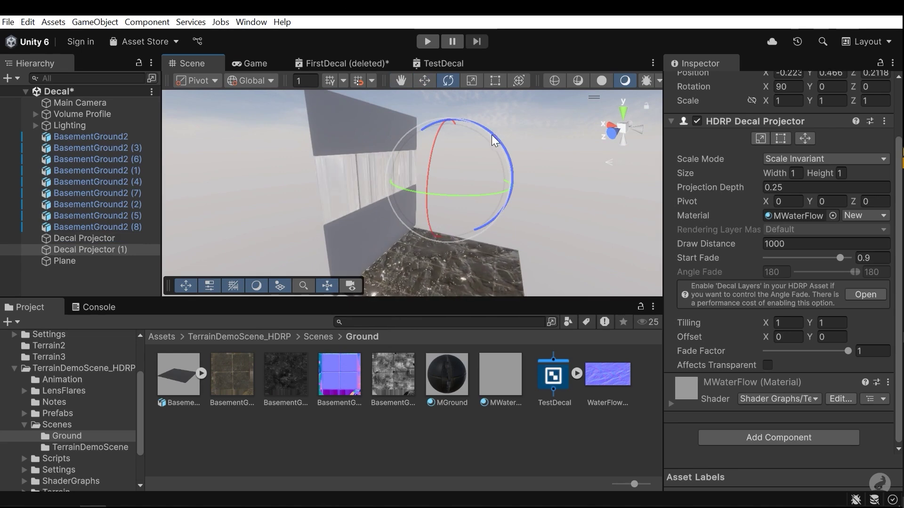
{"action": "left_click_drag", "start_coordinate": [490, 130], "coordinate": [407, 135]}
{"action": "left_click_drag", "start_coordinate": [400, 175], "coordinate": [332, 162]}
{"action": "left_click_drag", "start_coordinate": [435, 183], "coordinate": [335, 184], "text": "alt"}
{"action": "middle_click_drag", "start_coordinate": [335, 184], "coordinate": [402, 183]}
- Select the ground Decal Projector and try varying its Size width and height and its Pivot values
{"action": "left_click", "coordinate": [111, 238]}
{"action": "right_click_drag", "start_coordinate": [426, 176], "coordinate": [446, 236]}
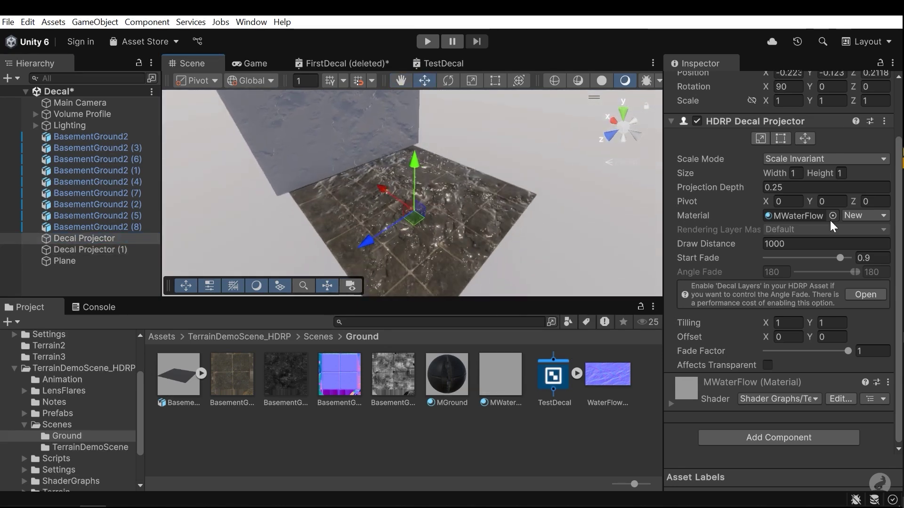
{"action": "mouse_move", "coordinate": [770, 174]}
{"action": "left_mouse_down"}
{"action": "mouse_move", "coordinate": [789, 174]}
{"action": "mouse_move", "coordinate": [762, 174]}
{"action": "mouse_move", "coordinate": [784, 179]}
{"action": "mouse_move", "coordinate": [773, 175]}
{"action": "left_mouse_up"}
{"action": "left_click", "coordinate": [823, 172]}
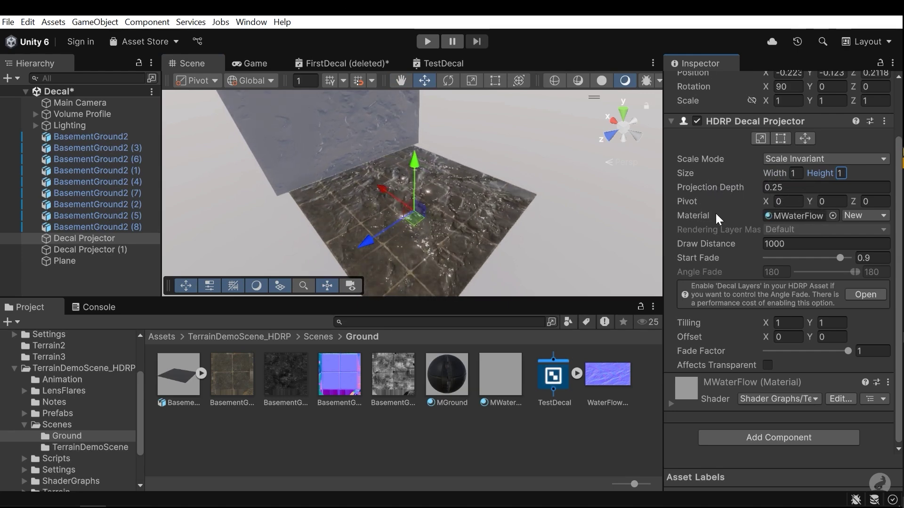
{"action": "left_click", "coordinate": [769, 200]}
{"action": "mouse_move", "coordinate": [767, 201]}
{"action": "left_mouse_down"}
{"action": "mouse_move", "coordinate": [786, 203]}
{"action": "mouse_move", "coordinate": [744, 194]}
{"action": "mouse_move", "coordinate": [784, 203]}
{"action": "mouse_move", "coordinate": [767, 202]}
{"action": "left_mouse_up"}
{"action": "left_click_drag", "start_coordinate": [809, 201], "coordinate": [853, 199]}
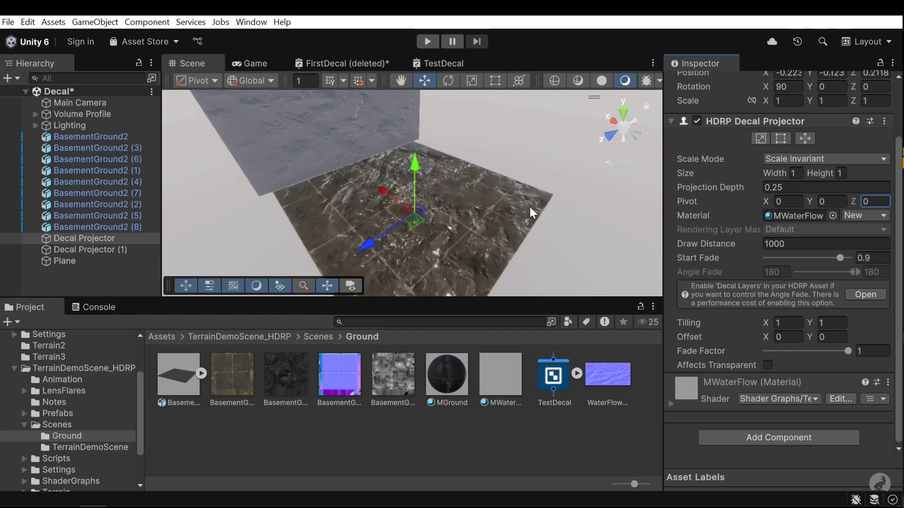
- Try other Tilling values on the ground Decal Projector, undo them, and try an Offset X of 0.93
{"action": "left_click", "coordinate": [840, 258]}
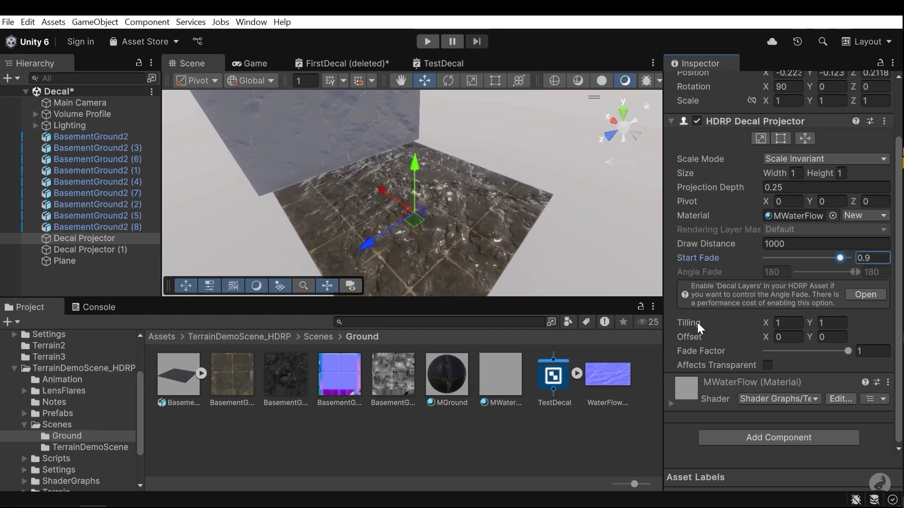
{"action": "left_click_drag", "start_coordinate": [762, 321], "coordinate": [824, 324]}
{"action": "key", "text": "ctrl+z"}
{"action": "key", "text": "ctrl+z"}
{"action": "mouse_move", "coordinate": [772, 336]}
{"action": "left_mouse_down"}
{"action": "mouse_move", "coordinate": [789, 346]}
{"action": "mouse_move", "coordinate": [757, 335]}
{"action": "mouse_move", "coordinate": [787, 338]}
{"action": "left_mouse_up"}
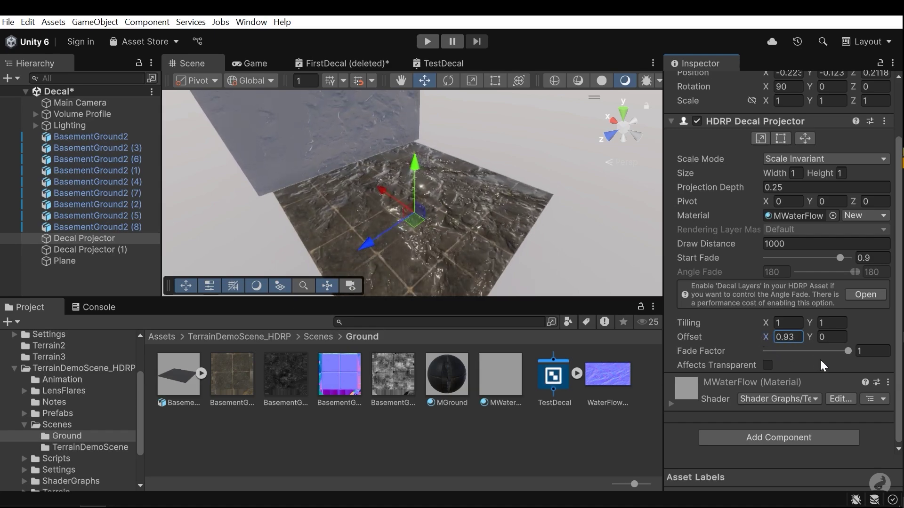
- Try a lower Fade Factor on the ground Decal Projector and return it to 1
{"action": "left_click_drag", "start_coordinate": [838, 351], "coordinate": [799, 358]}
{"action": "left_click_drag", "start_coordinate": [704, 348], "coordinate": [850, 351]}
{"action": "left_click_drag", "start_coordinate": [529, 228], "coordinate": [499, 212], "text": "alt"}
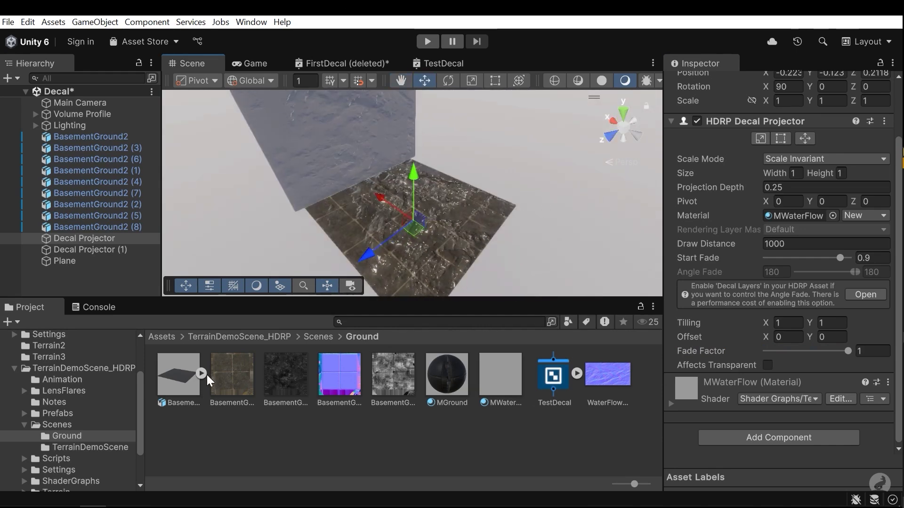
{"action": "left_click_drag", "start_coordinate": [420, 234], "coordinate": [414, 267], "text": "alt"}
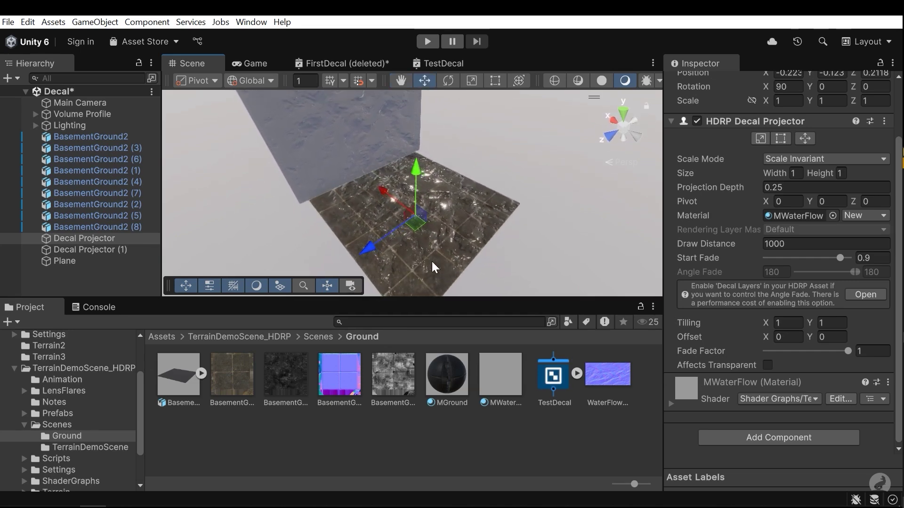